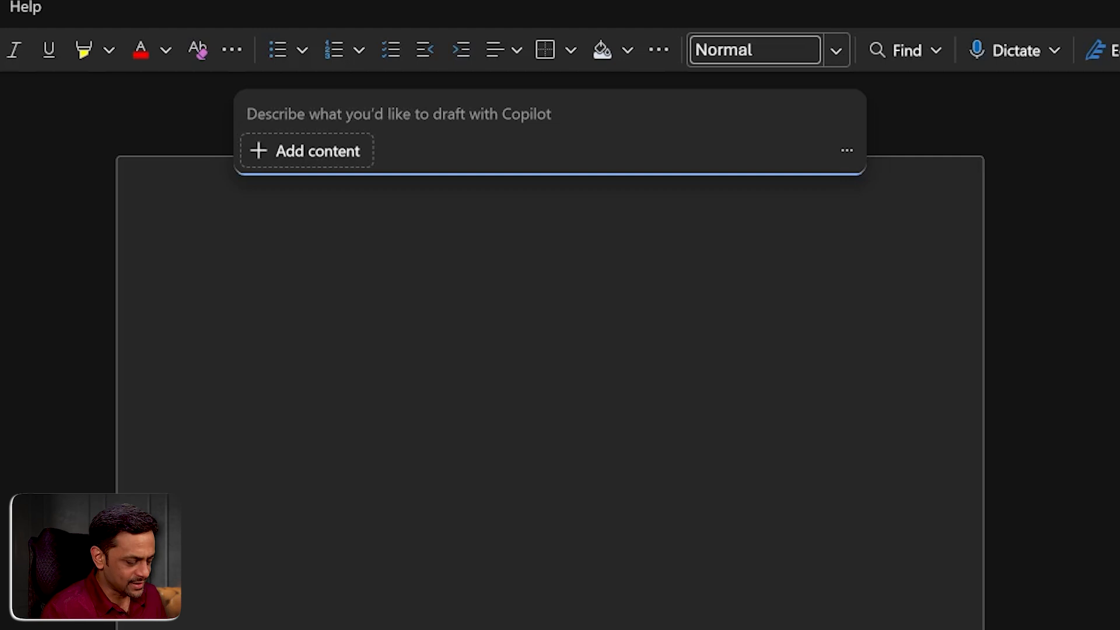
Have Copilot draft the document from the prompt "Why should we preserve wild-life?".
type("ou")
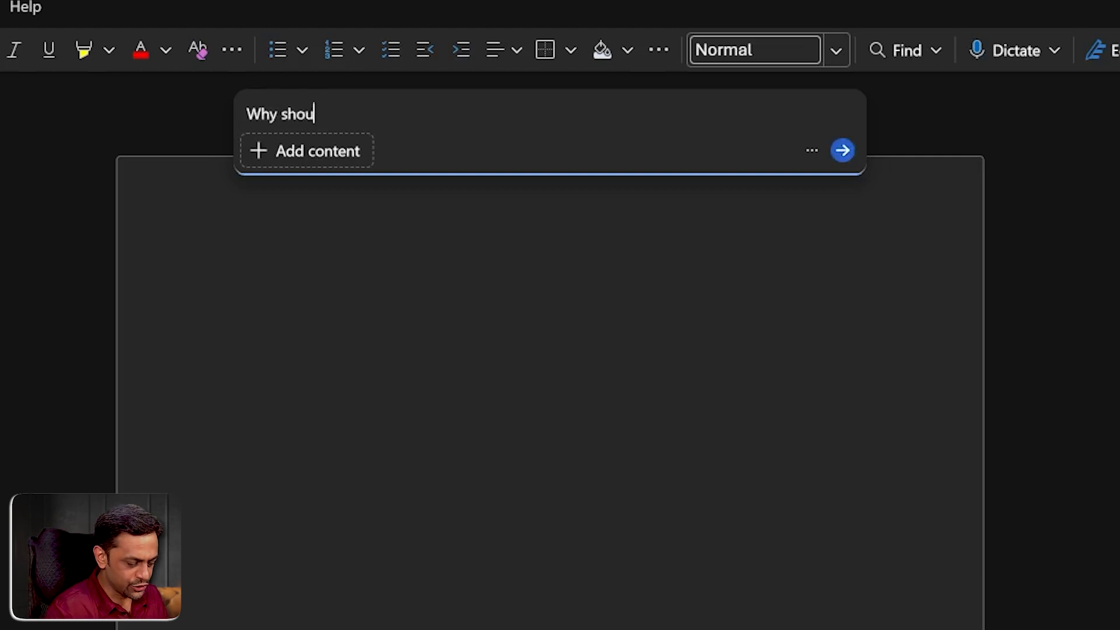
type("ld we preserve wild-live")
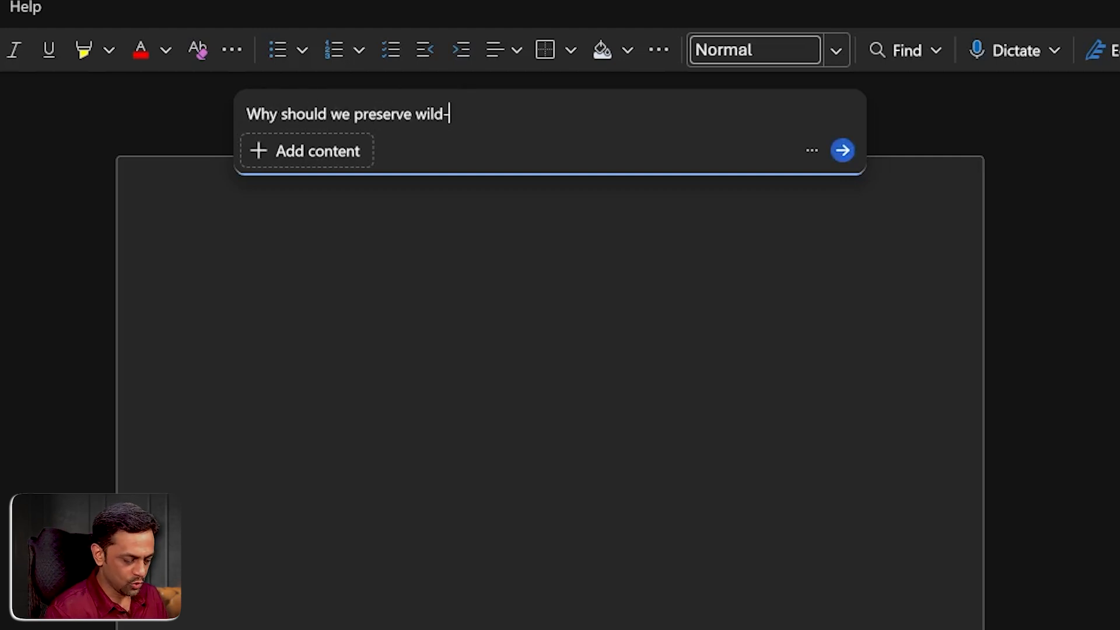
key("BackSpace")
key("BackSpace")
type("fe?")
key("Return")
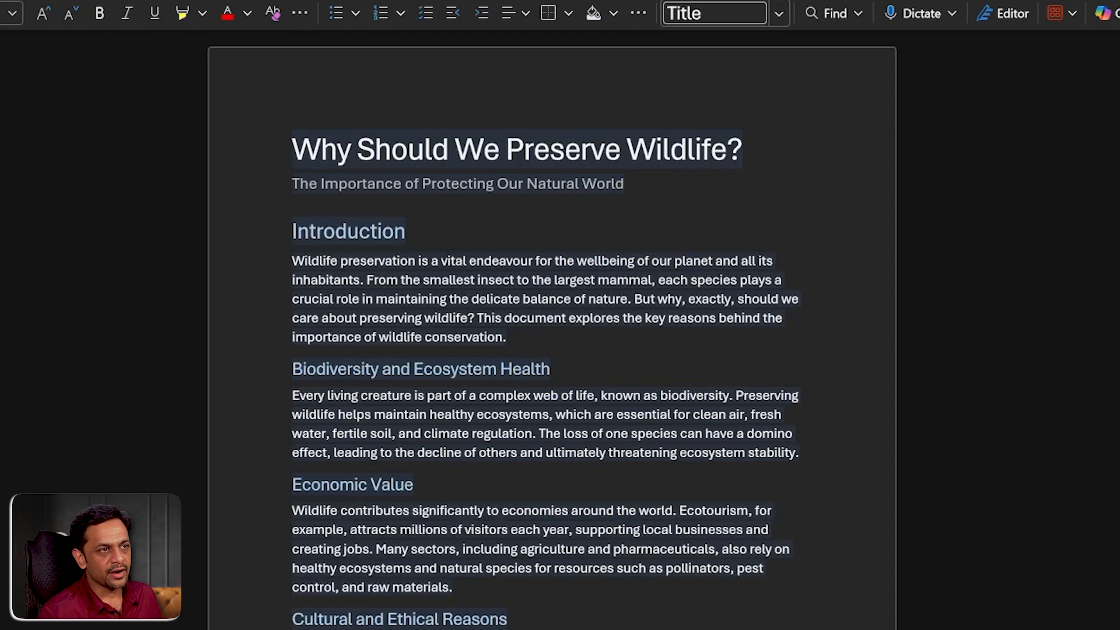
Read through the generated wildlife draft from its title to the end of the Conclusion.
scroll(365, 362, "down", 2)
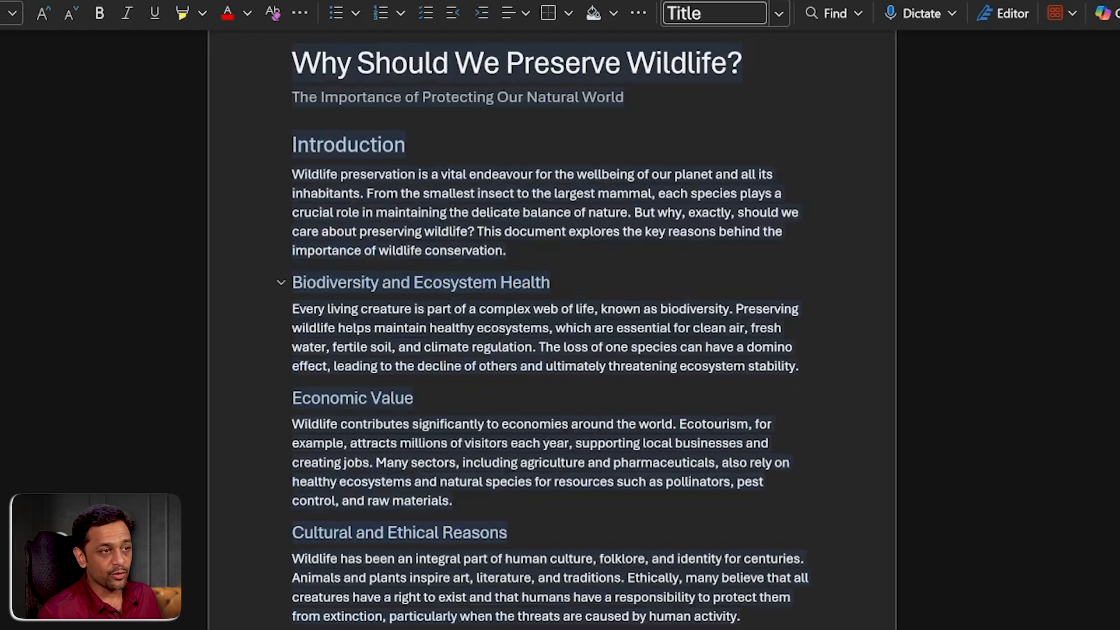
scroll(408, 309, "down", 2)
scroll(548, 326, "down", 2)
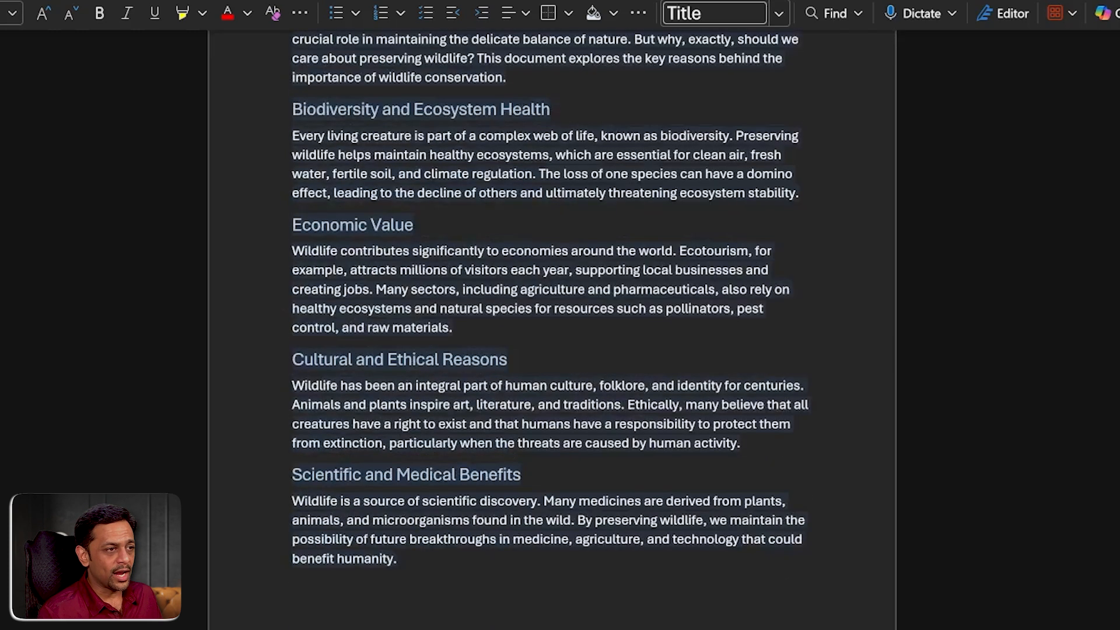
scroll(551, 326, "down", 4)
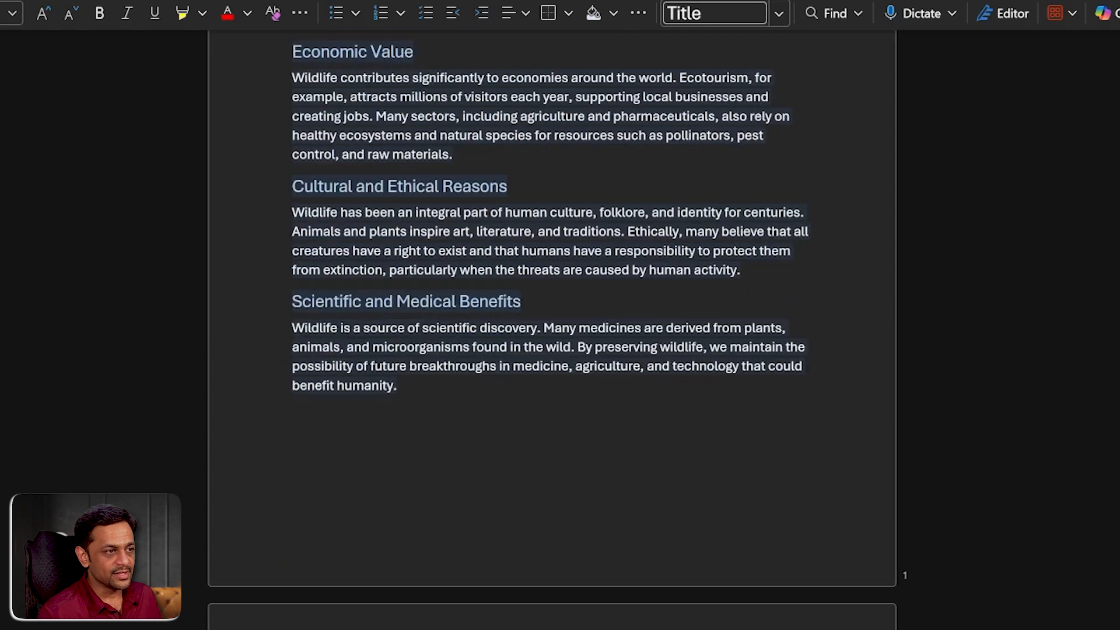
scroll(551, 326, "down", 8)
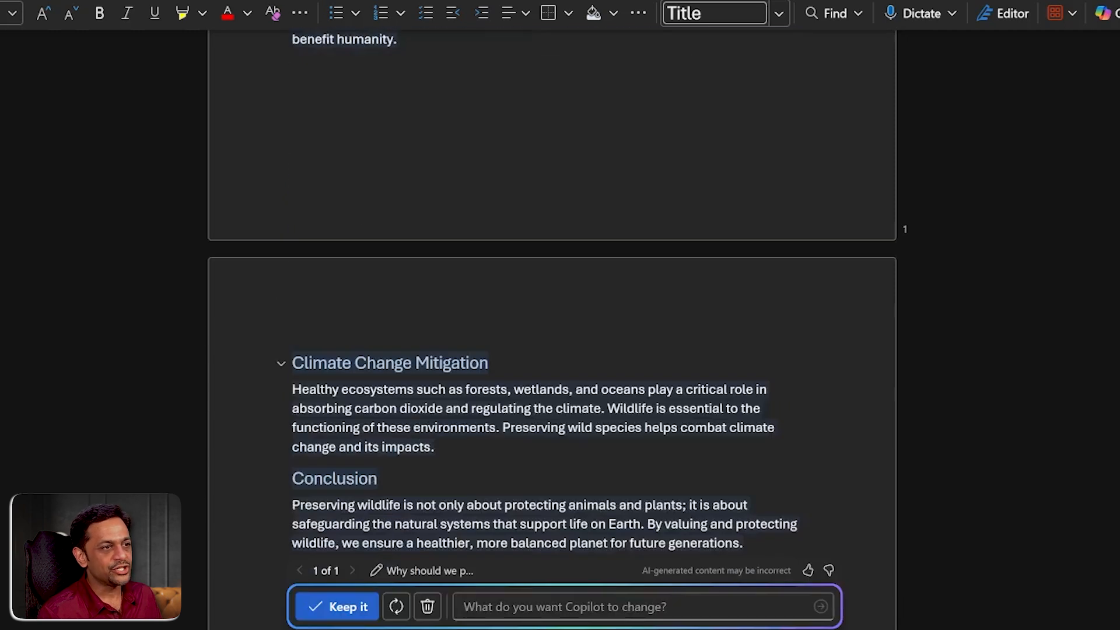
scroll(385, 325, "down", 4)
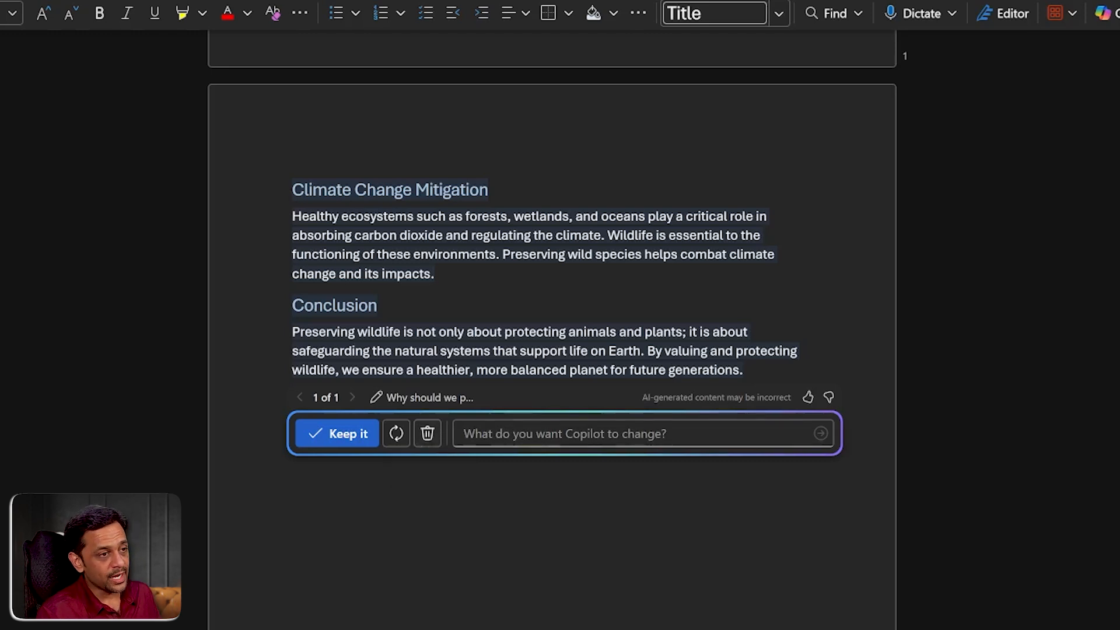
View Copilot's change request field and the draft's editable prompt, and exit with the generated text left in place.
left_click(629, 433)
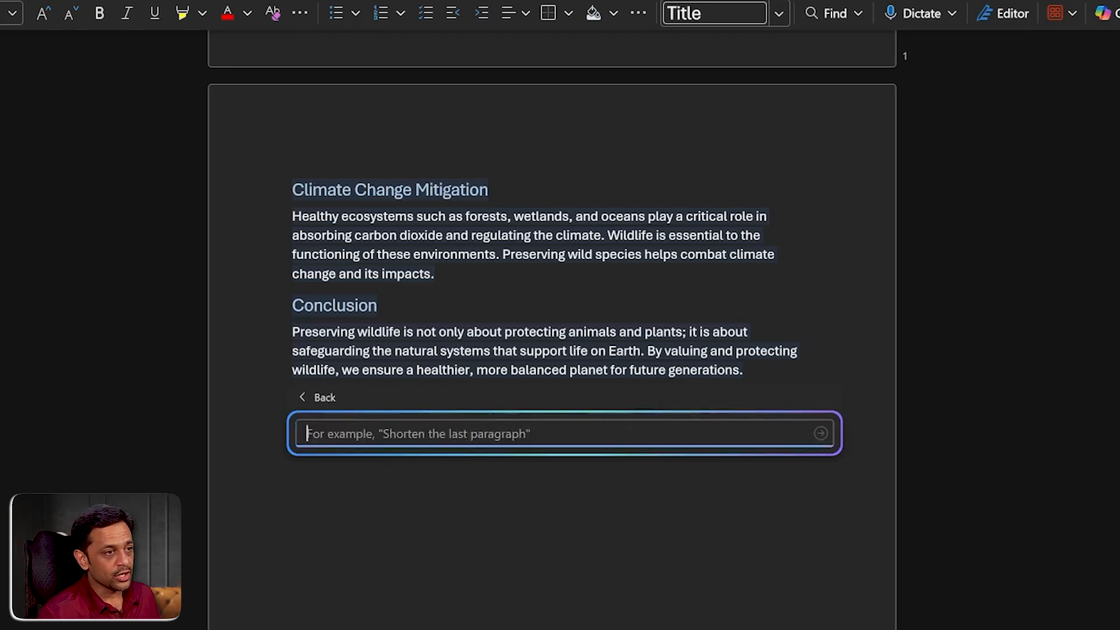
left_click(305, 396)
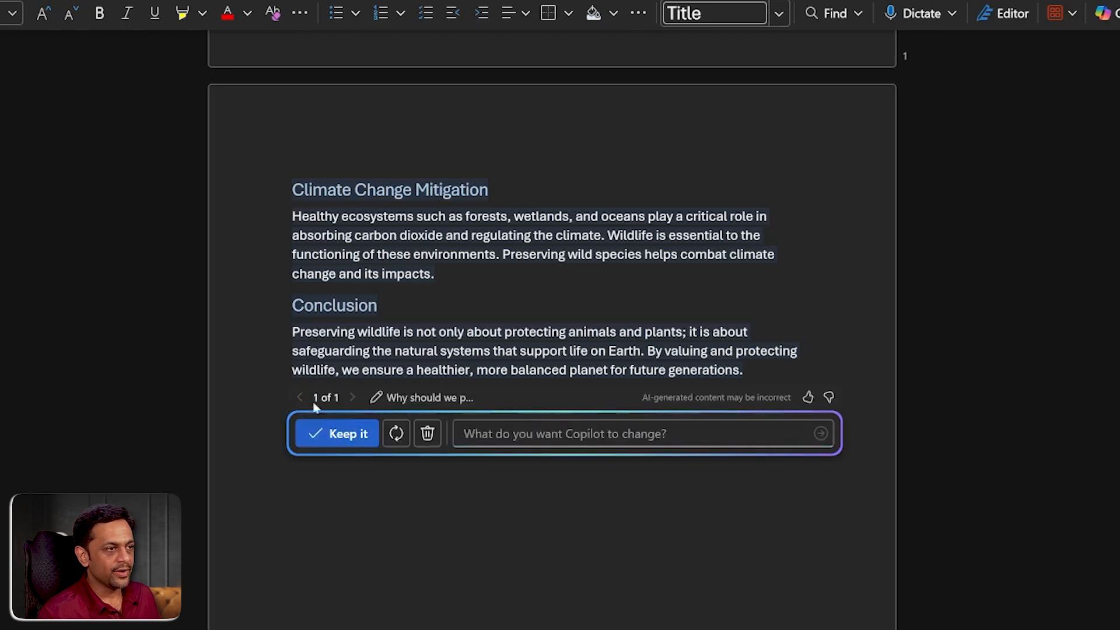
left_click(392, 397)
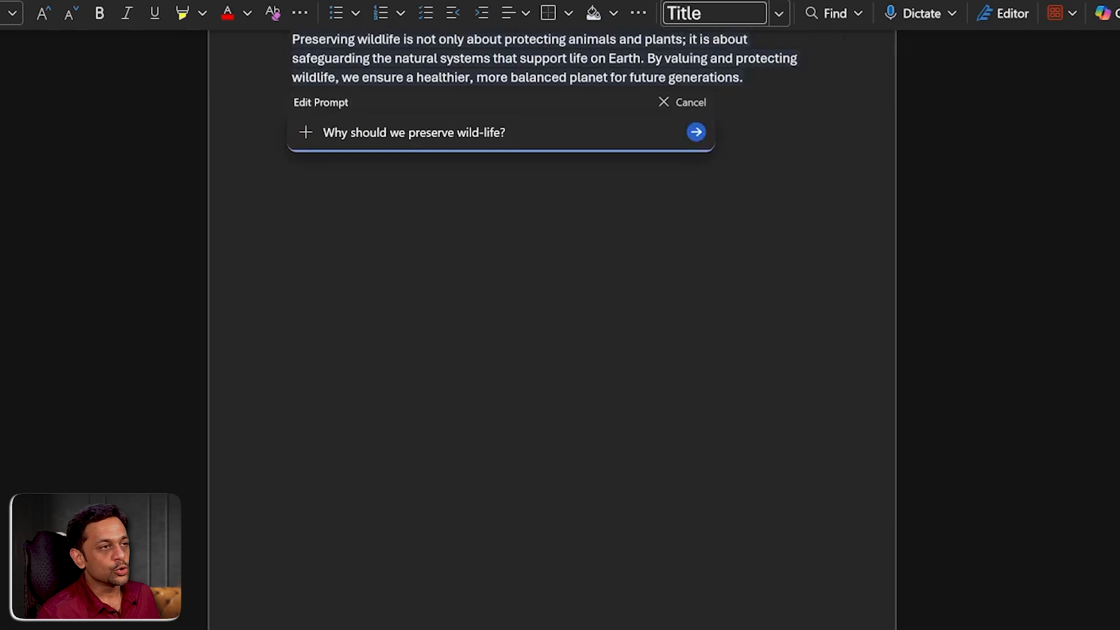
scroll(428, 177, "up", 2)
scroll(428, 176, "up", 14)
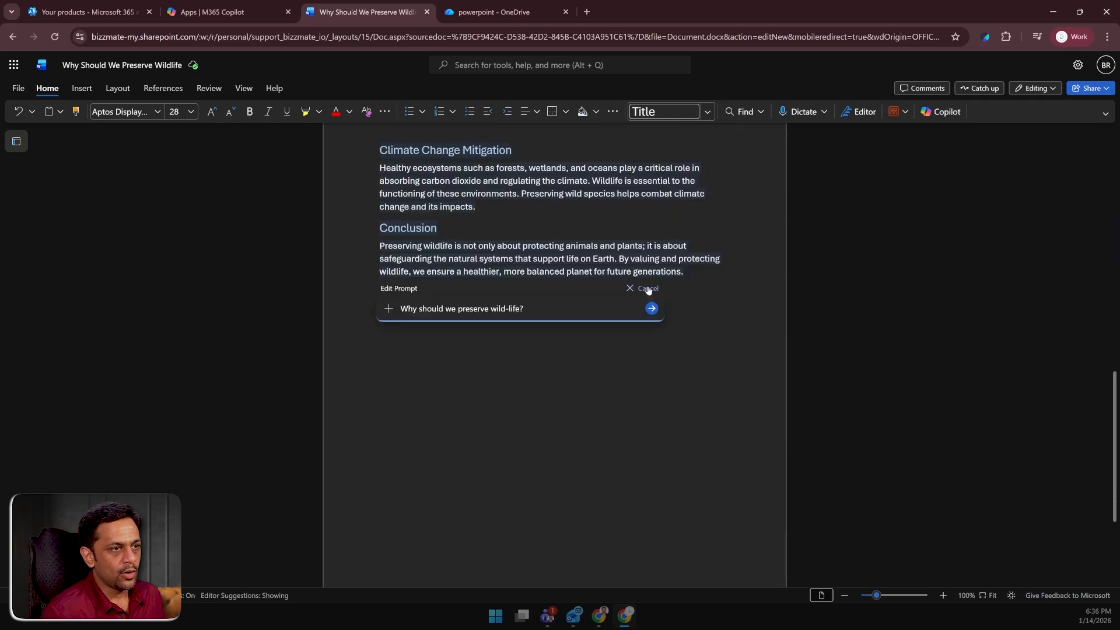
left_click(408, 315)
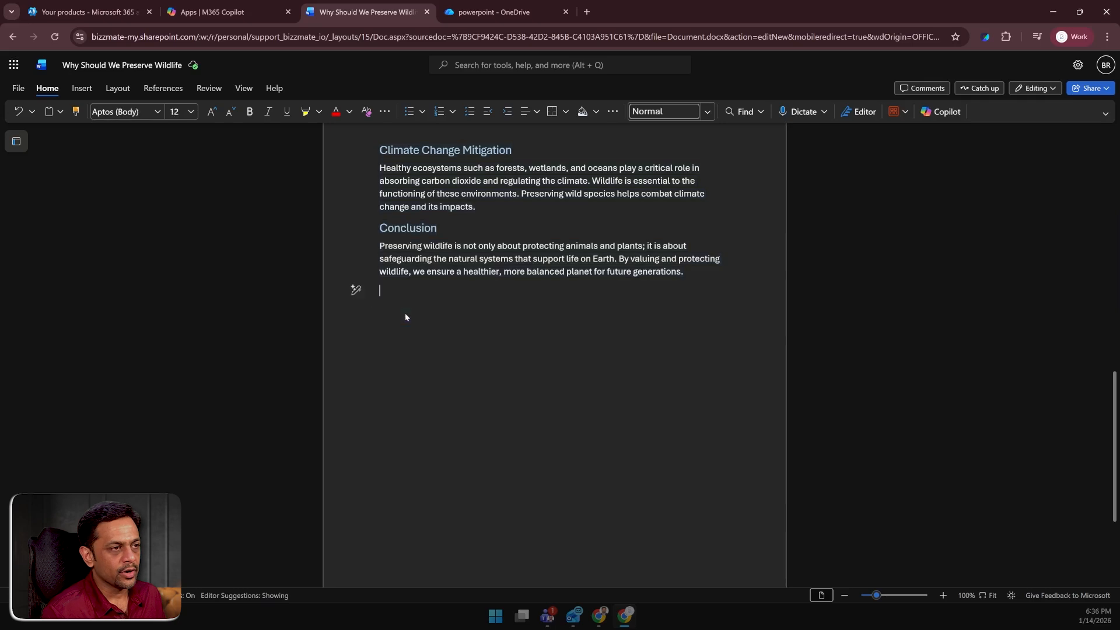
Examine Copilot's rewrite options and prompt history for the Biodiversity and Ecosystem Health section, and dismiss them without changing the text.
scroll(554, 356, "down", 1)
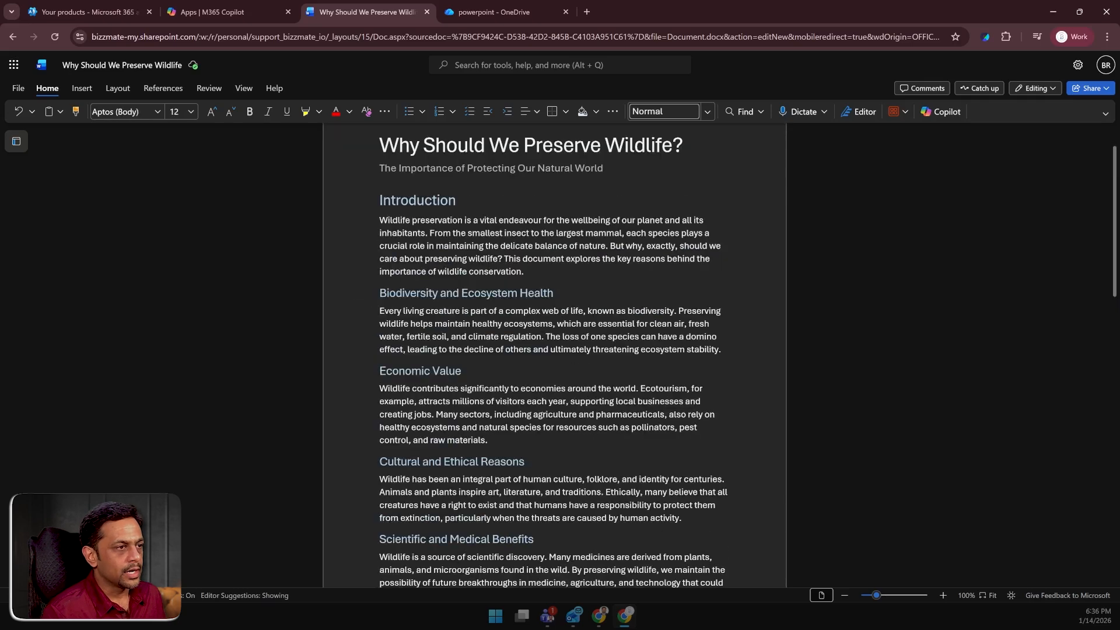
left_click_drag(722, 349, 382, 295)
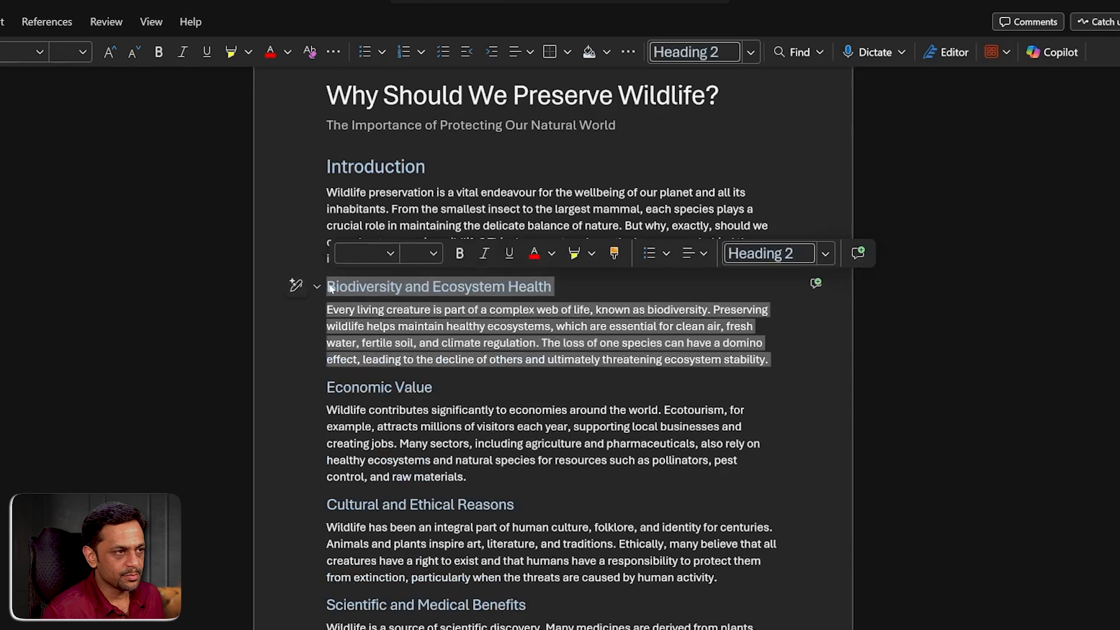
left_click(294, 286)
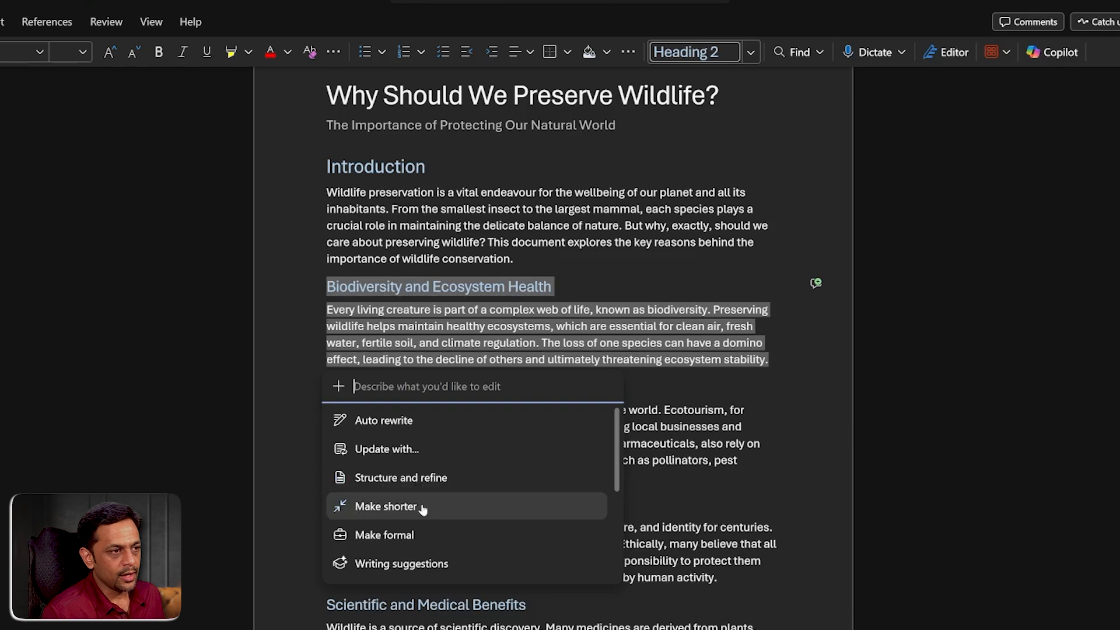
scroll(392, 537, "down", 3)
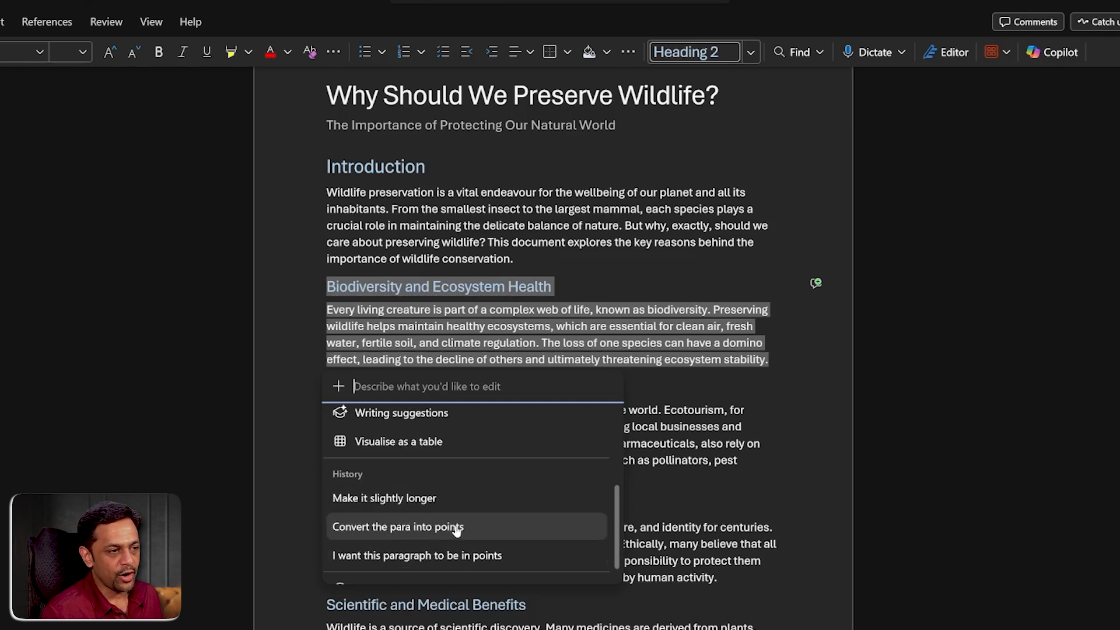
scroll(455, 528, "up", 5)
left_click(465, 342)
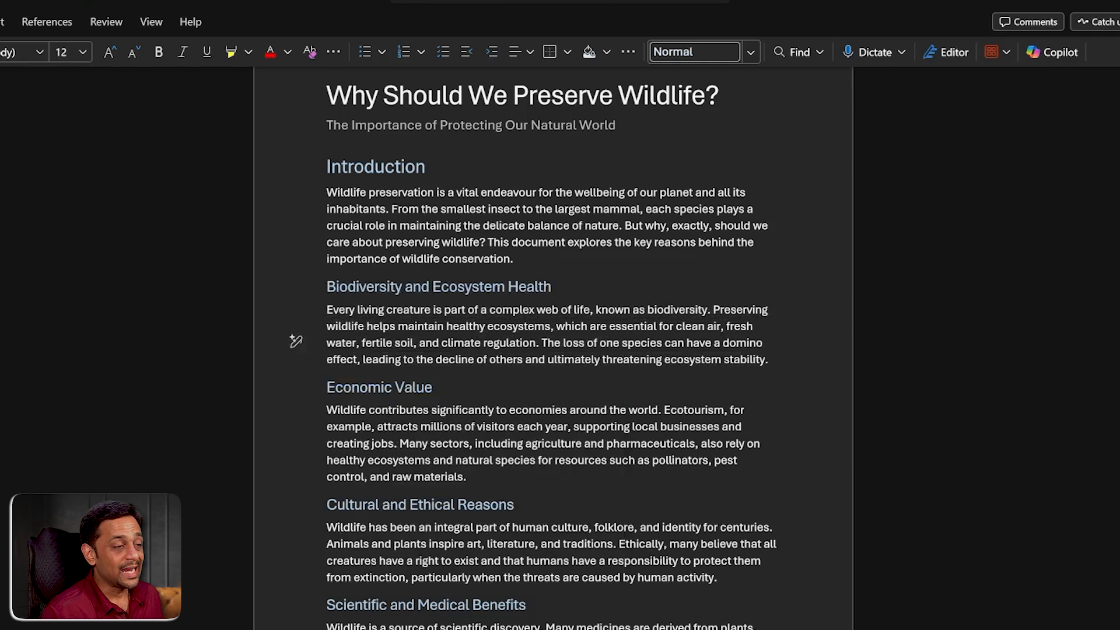
Have Copilot continue the text below the Conclusion with Keep writing this, and keep the generated paragraph.
scroll(465, 356, "down", 10)
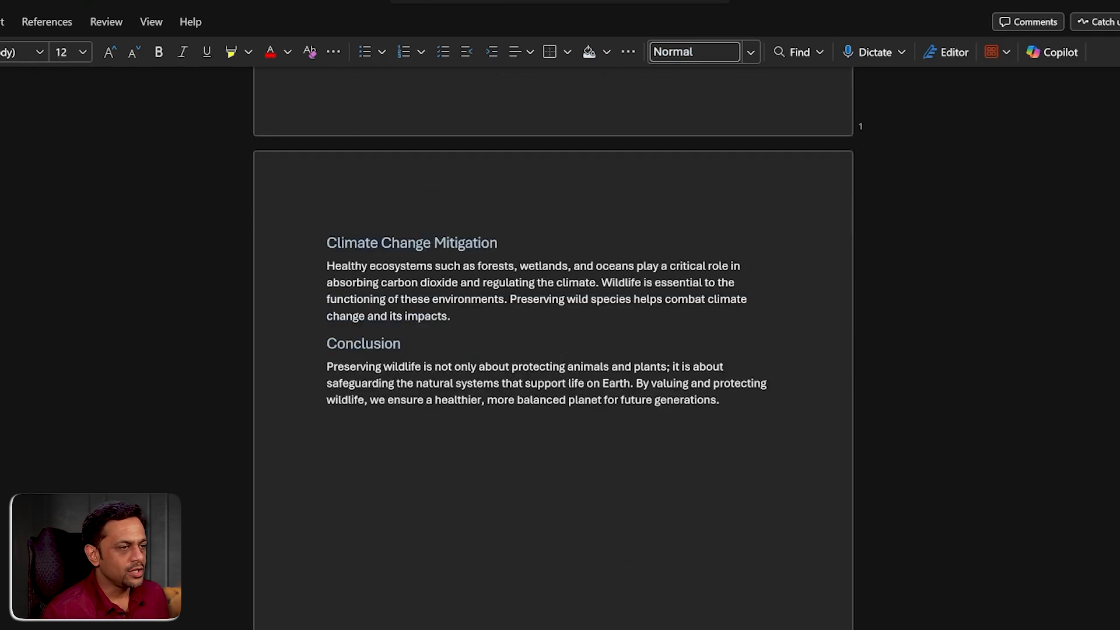
left_click(558, 434)
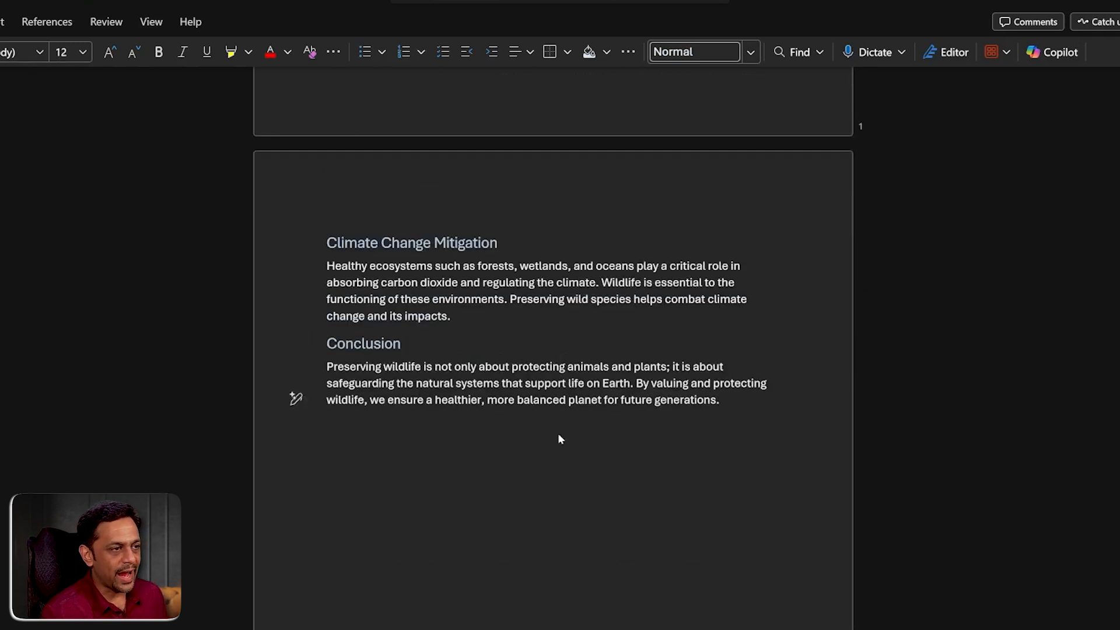
key("Return")
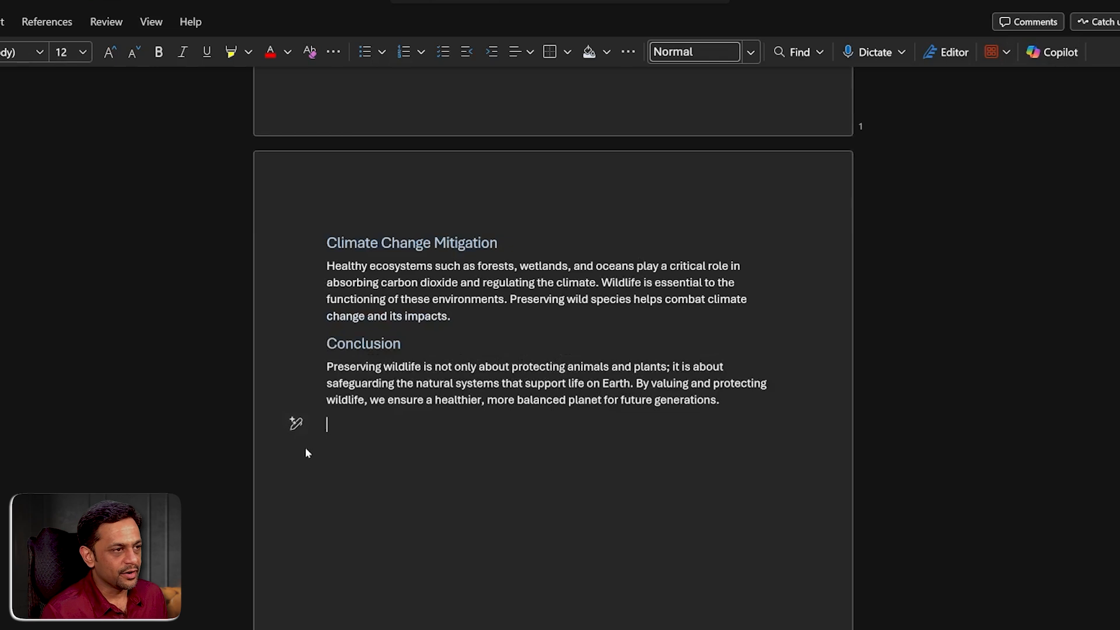
left_click(296, 424)
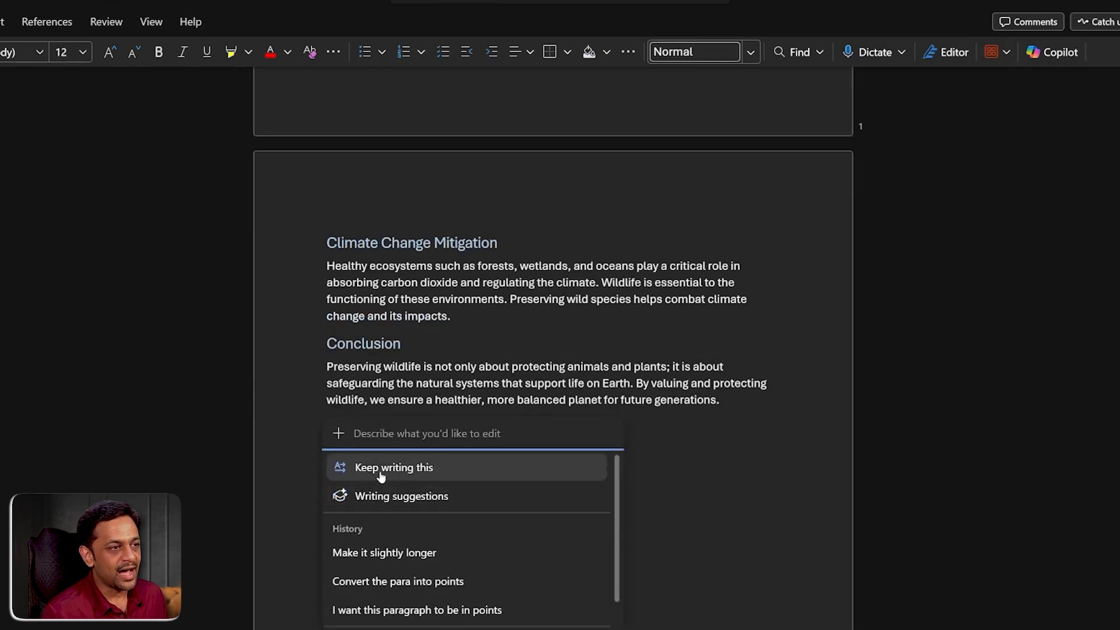
left_click(418, 473)
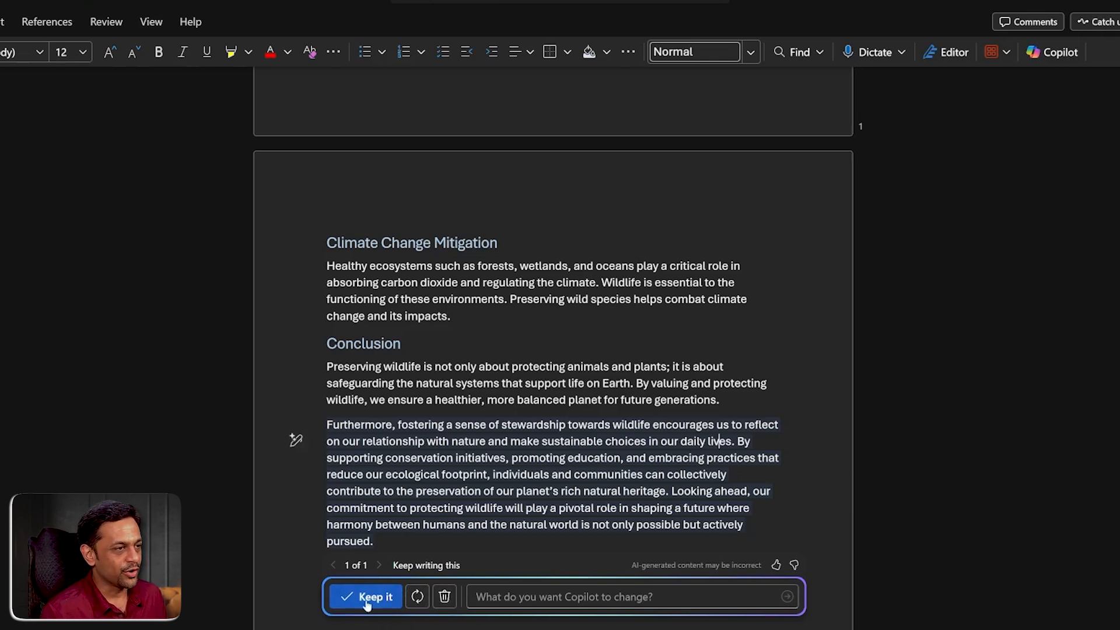
left_click(366, 601)
Try replacing the sections from Biodiversity and Ecosystem Health through Climate Change Mitigation with a Copilot Visualise as a table result, and undo it.
key("ctrl+Home")
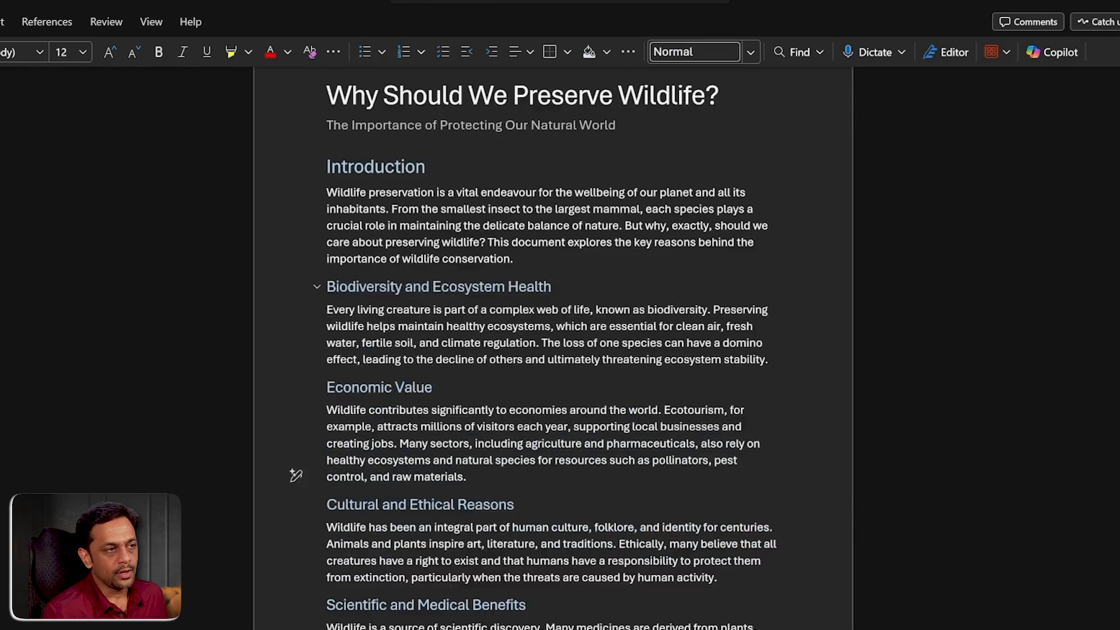
left_click_drag(327, 287, 460, 306)
left_click(295, 301)
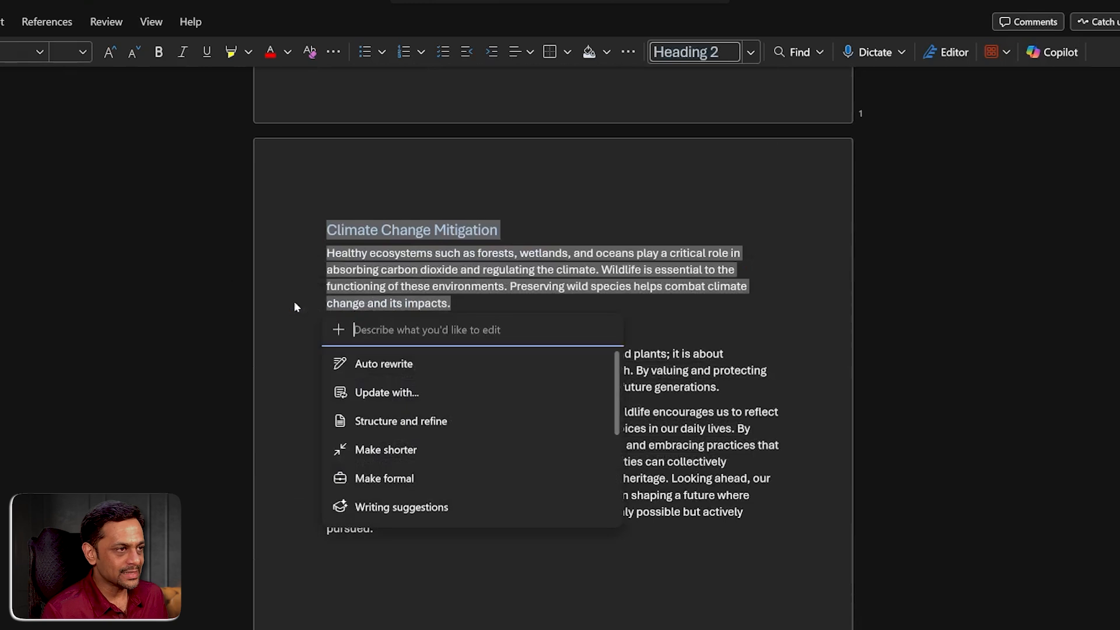
scroll(389, 518, "down", 2)
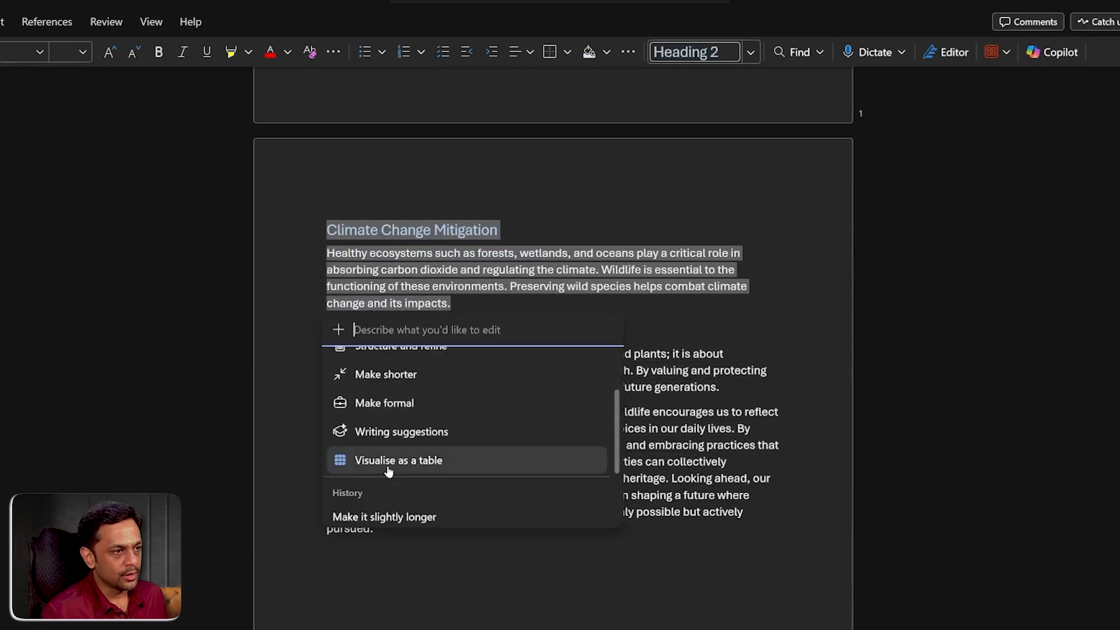
left_click(390, 460)
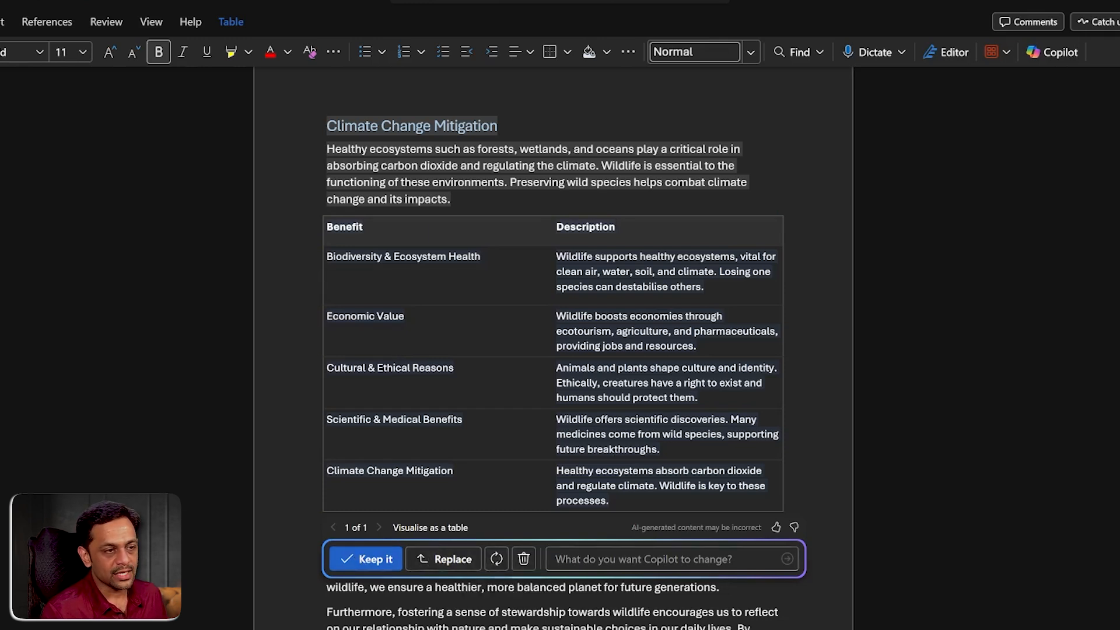
left_click(447, 559)
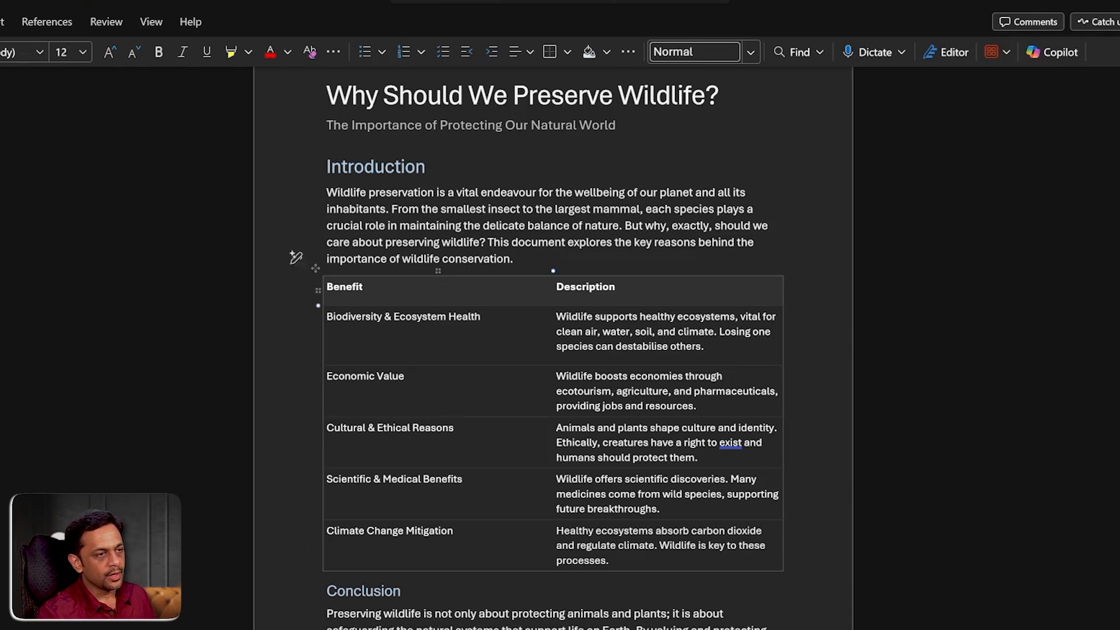
key("ctrl+z")
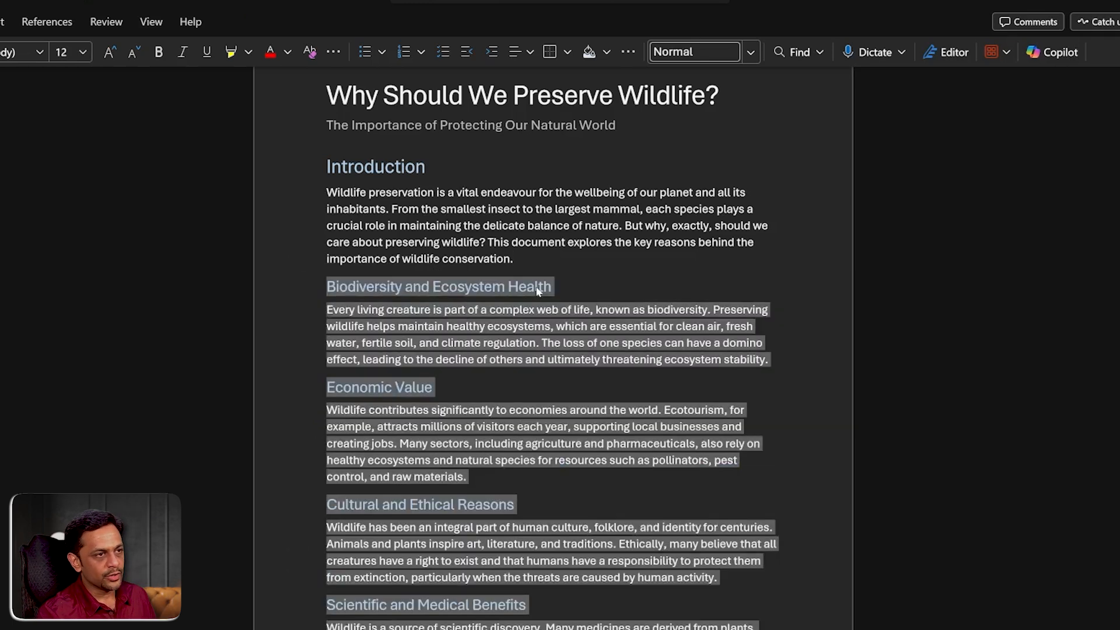
Have Copilot rewrite the sections from Biodiversity and Ecosystem Health through Climate Change Mitigation with the earlier prompt "I want this paragraph to be in points".
scroll(536, 415, "down", 10)
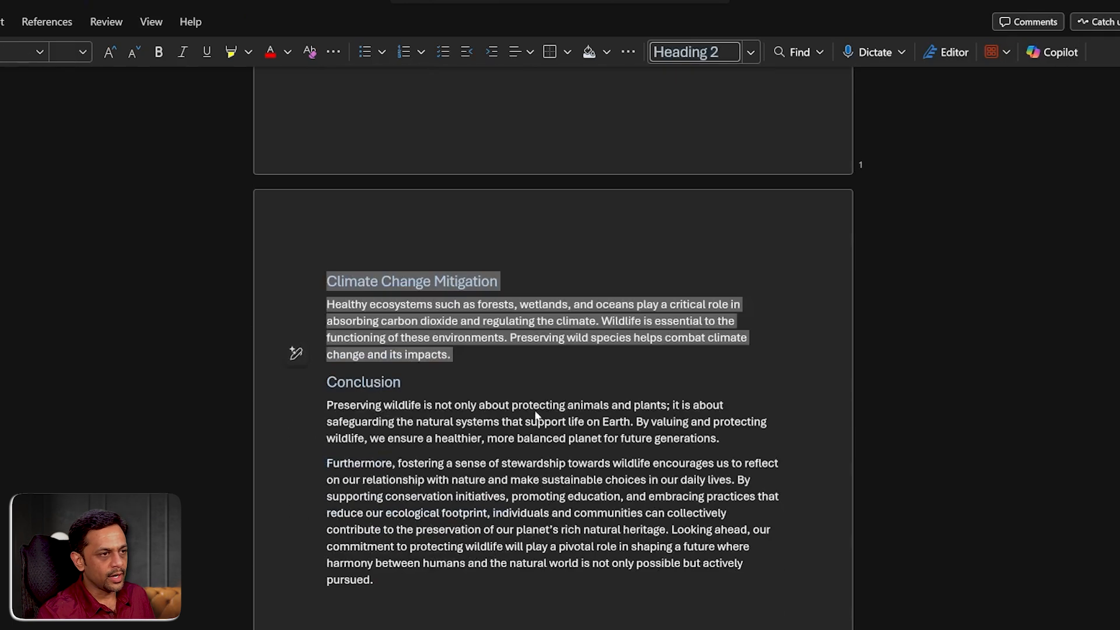
left_click_drag(326, 315, 452, 494)
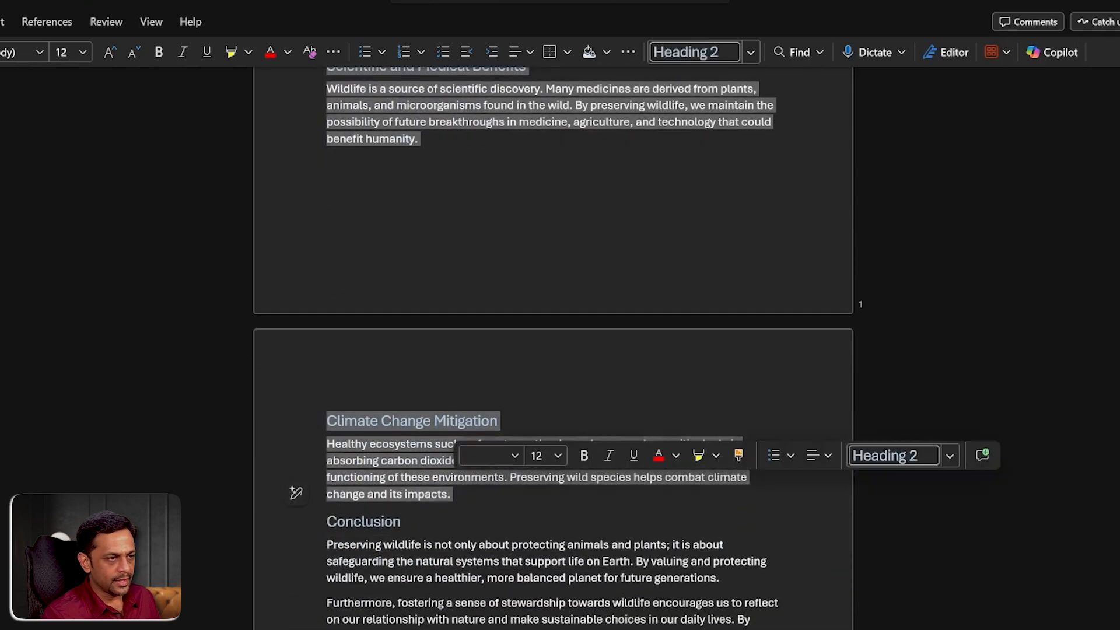
left_click(296, 493)
scroll(383, 596, "down", 3)
scroll(383, 598, "down", 1)
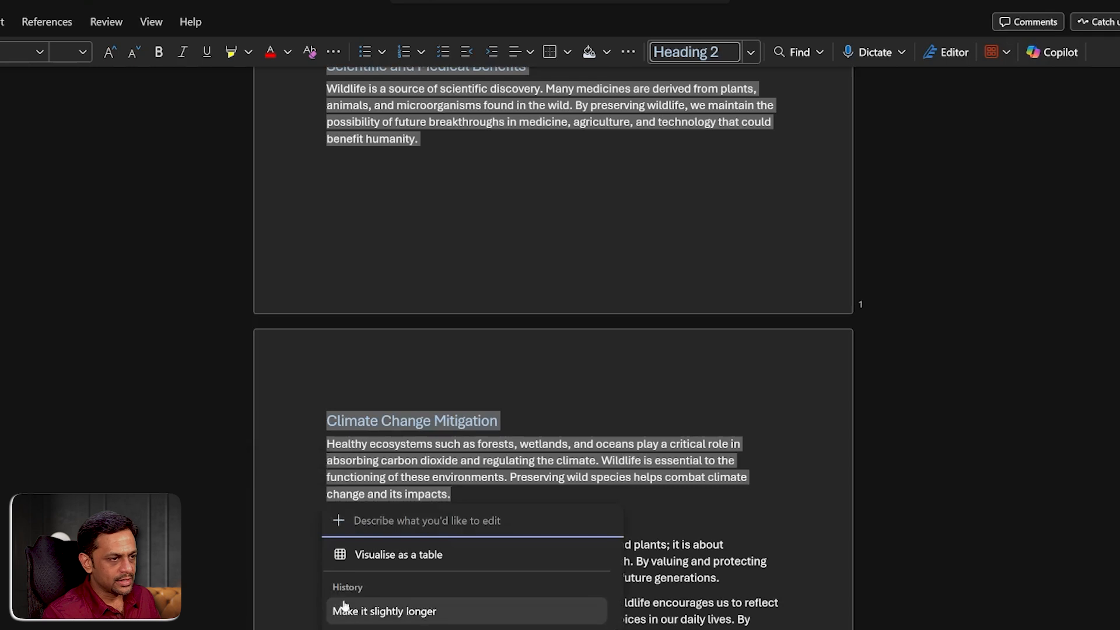
scroll(344, 604, "down", 3)
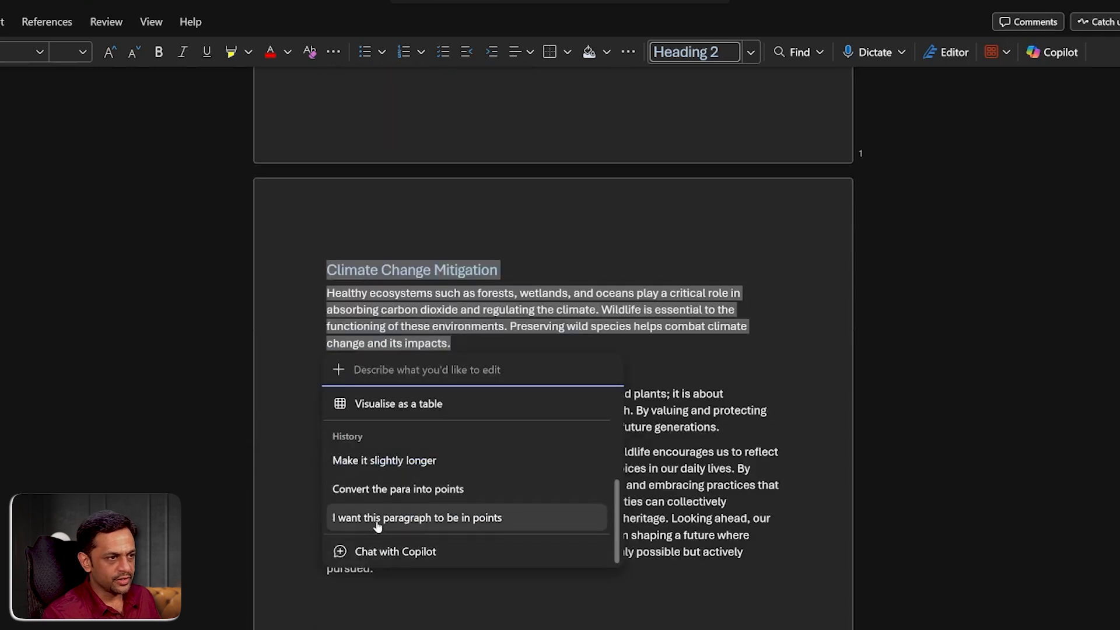
left_click(458, 519)
left_click(675, 367)
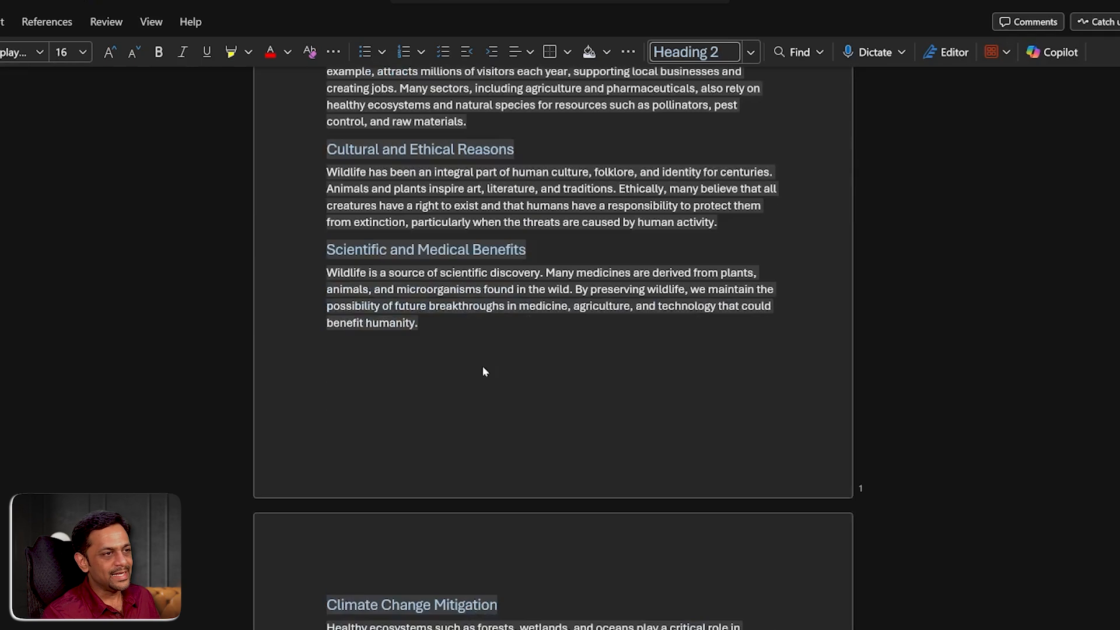
scroll(481, 365, "up", 3)
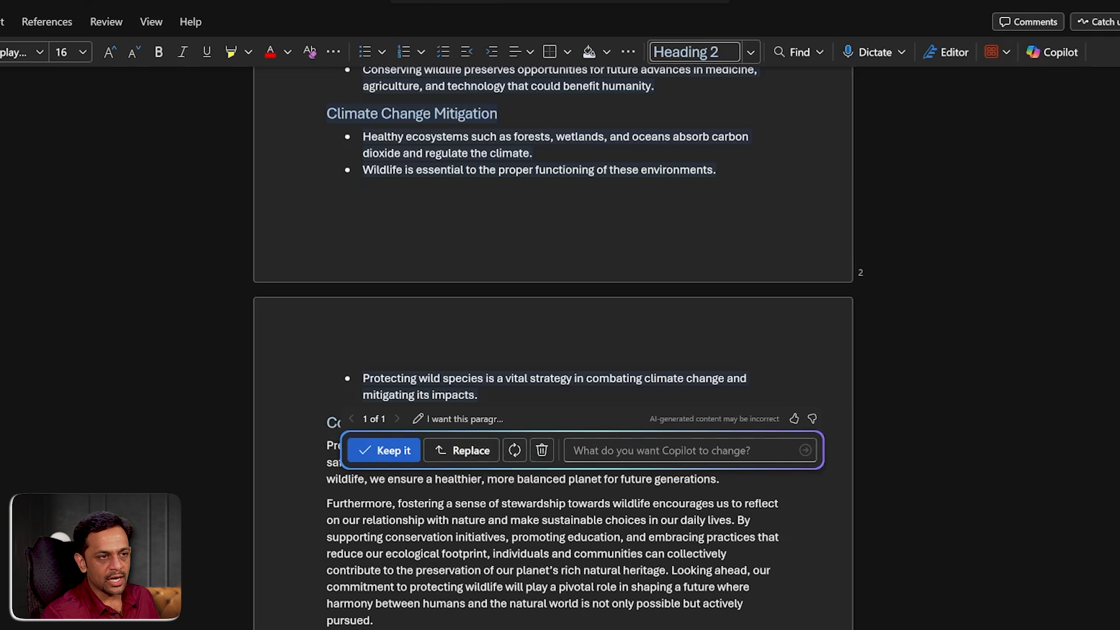
Replace the original sections from Biodiversity and Ecosystem Health through Climate Change Mitigation with Copilot's bulleted rewrite.
left_click(459, 450)
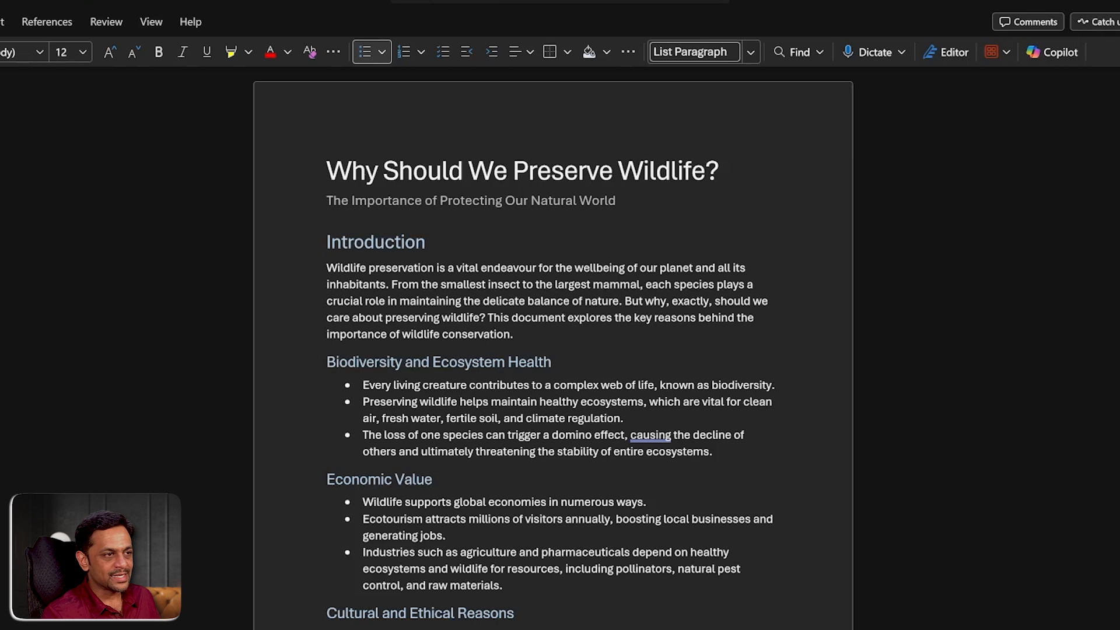
left_click(496, 301)
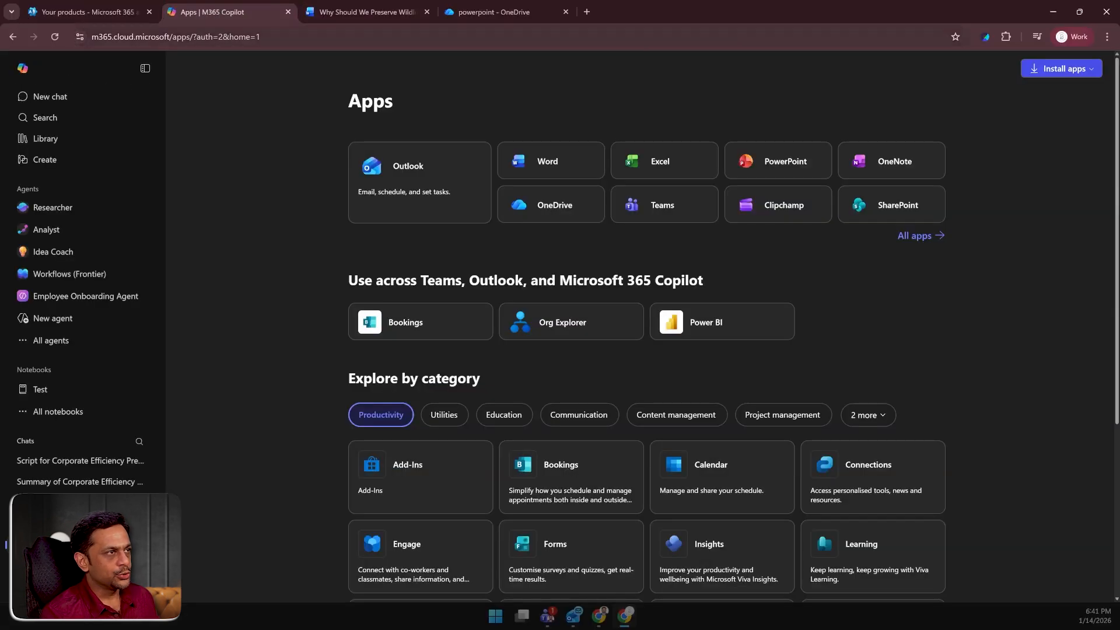
Create a new blank Word document and write the Copilot draft prompt "Generate a one-pager using this document" with a file reference started.
left_click(542, 166)
left_click(467, 11)
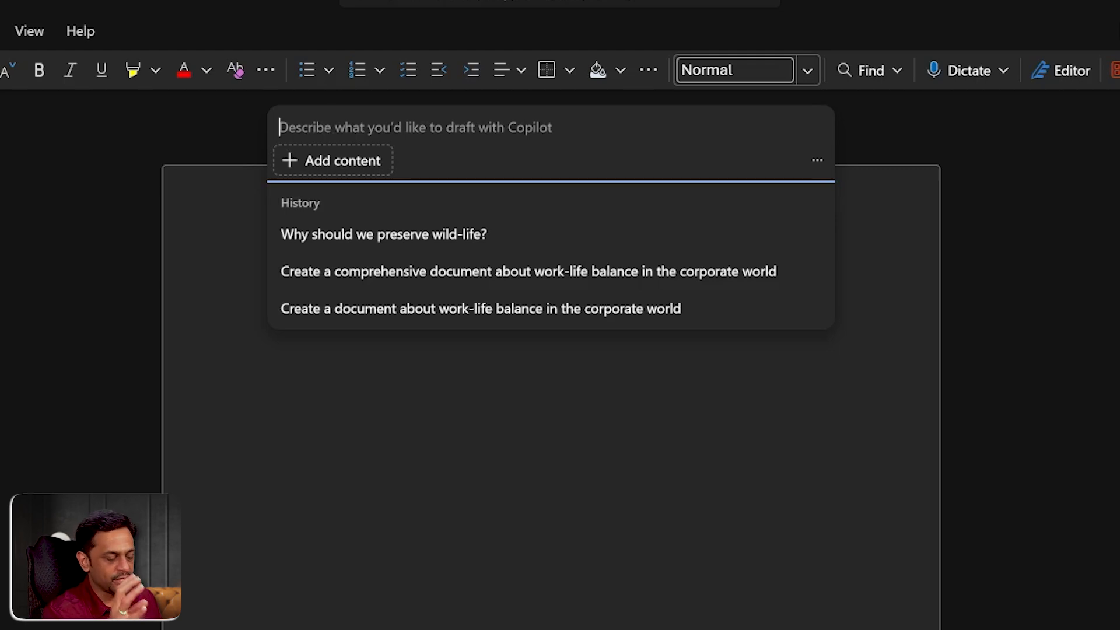
type("Generate a one-pager")
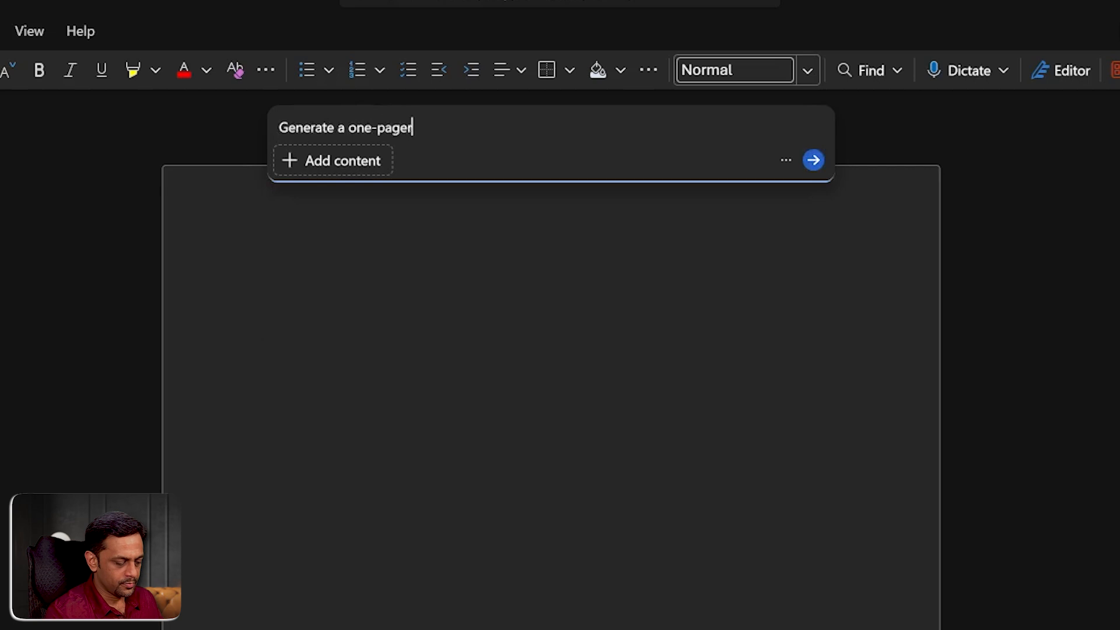
type(" using thi")
type("os")
key("BackSpace")
key("BackSpace")
type("s document")
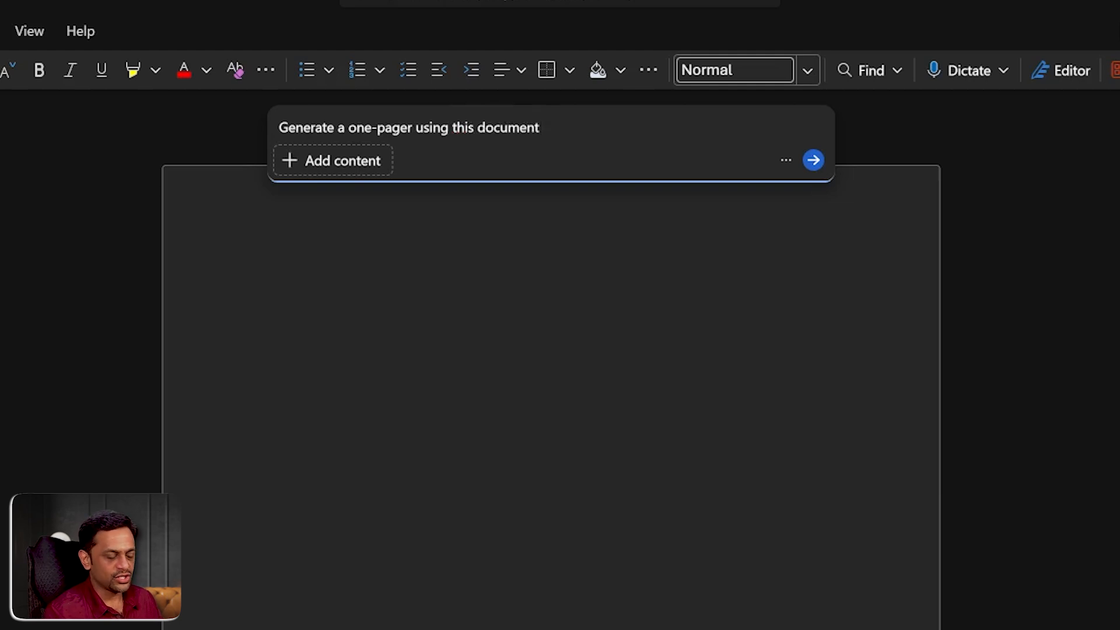
type(" /")
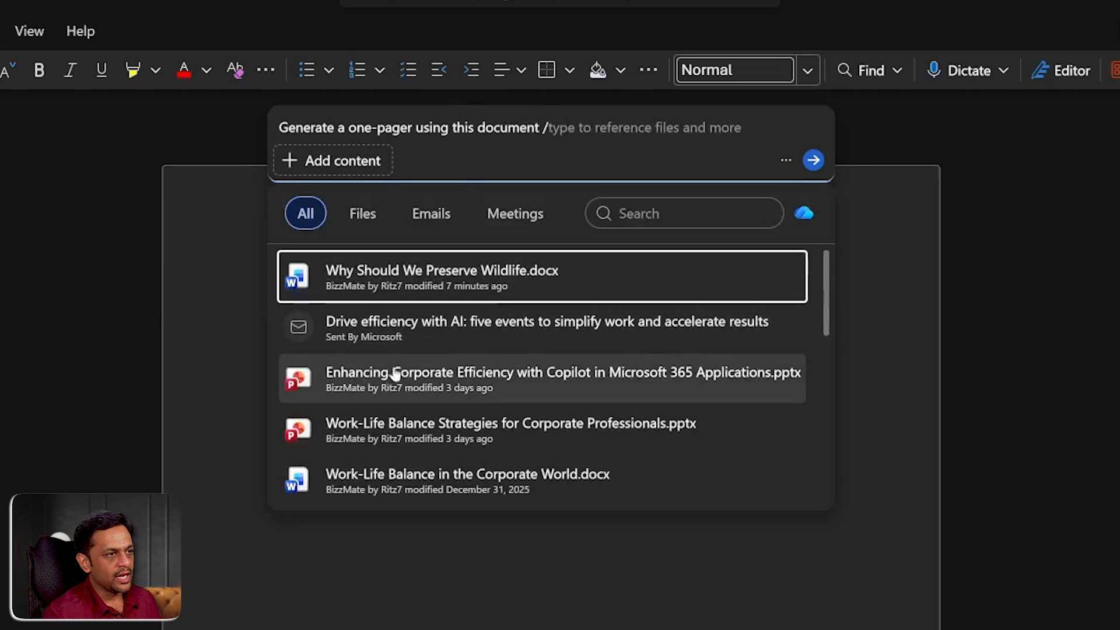
Search the referenceable files for "project", attach Project details.docx to the prompt, and have Copilot generate the draft.
left_click(367, 217)
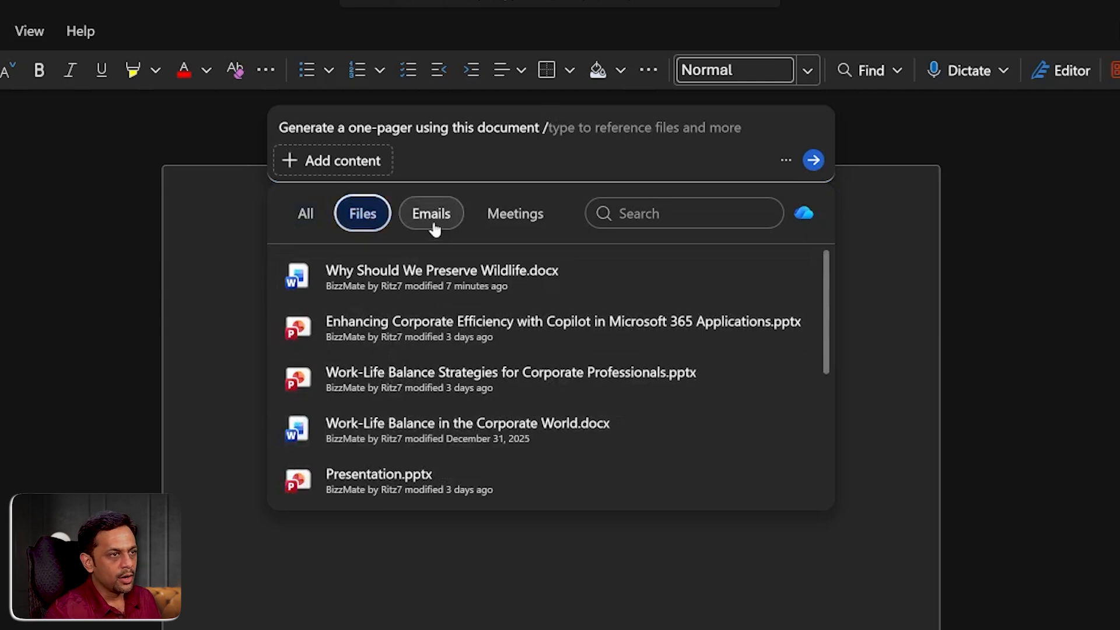
left_click(562, 122)
type("p")
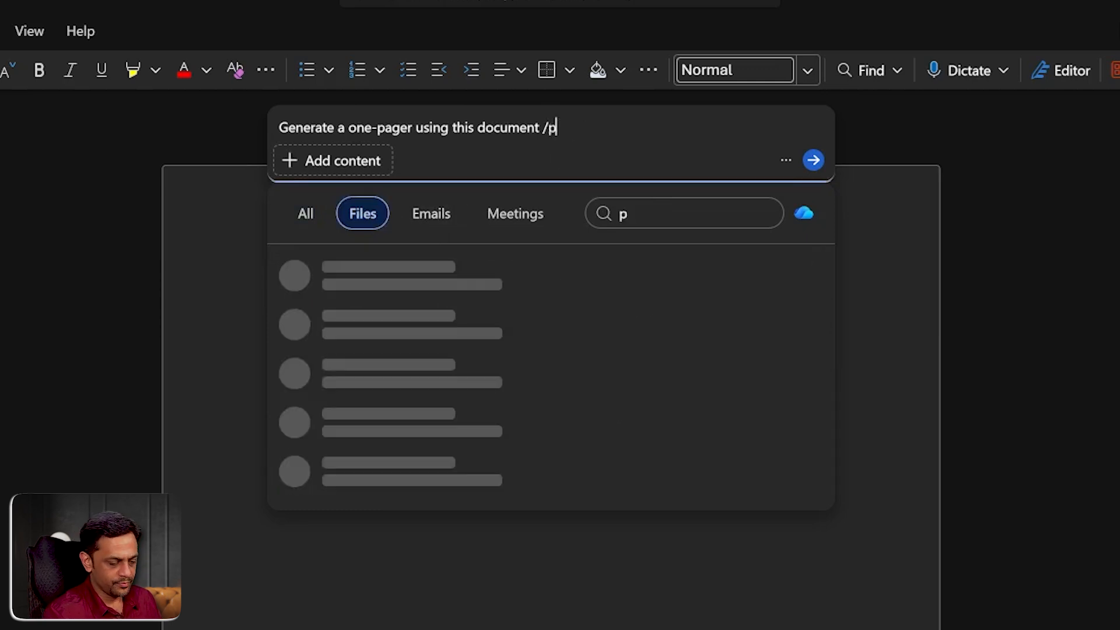
type("ro")
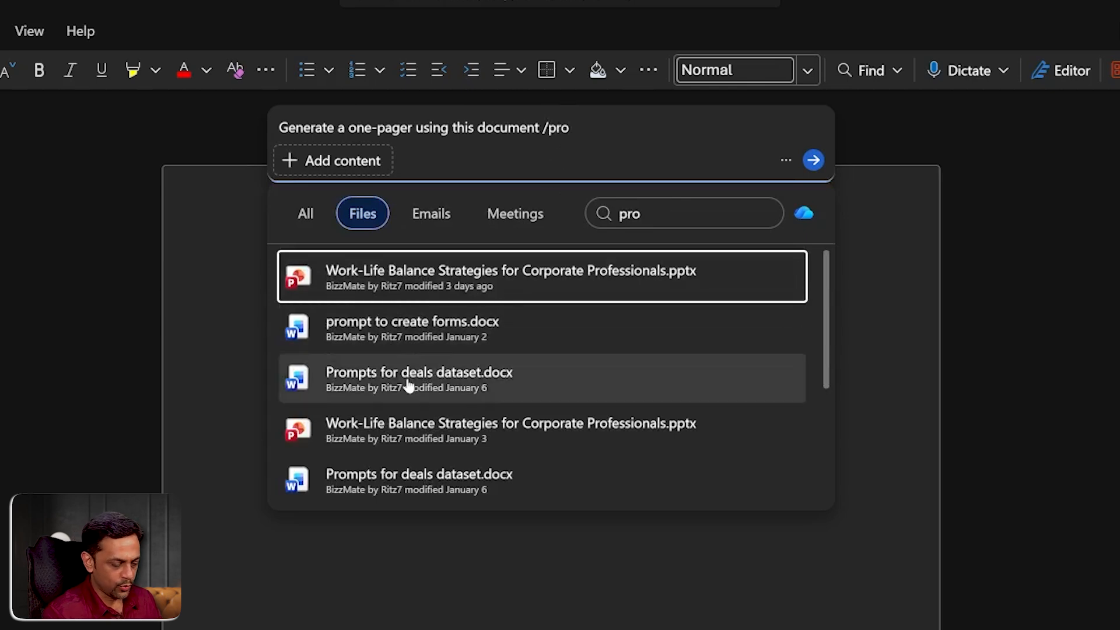
type("ject")
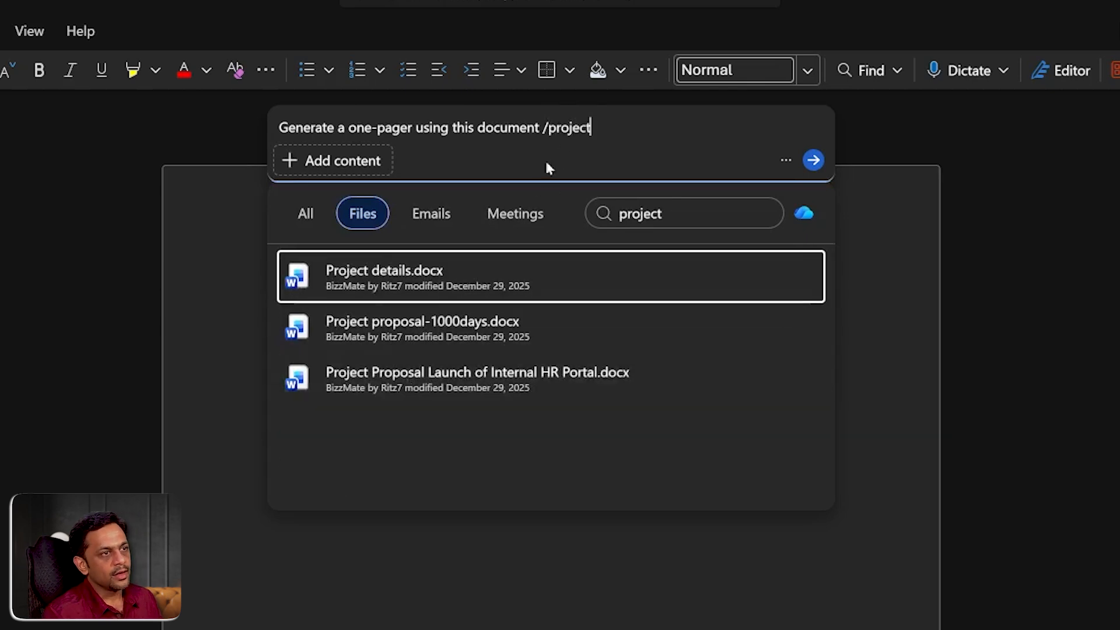
left_click(403, 277)
left_click(813, 164)
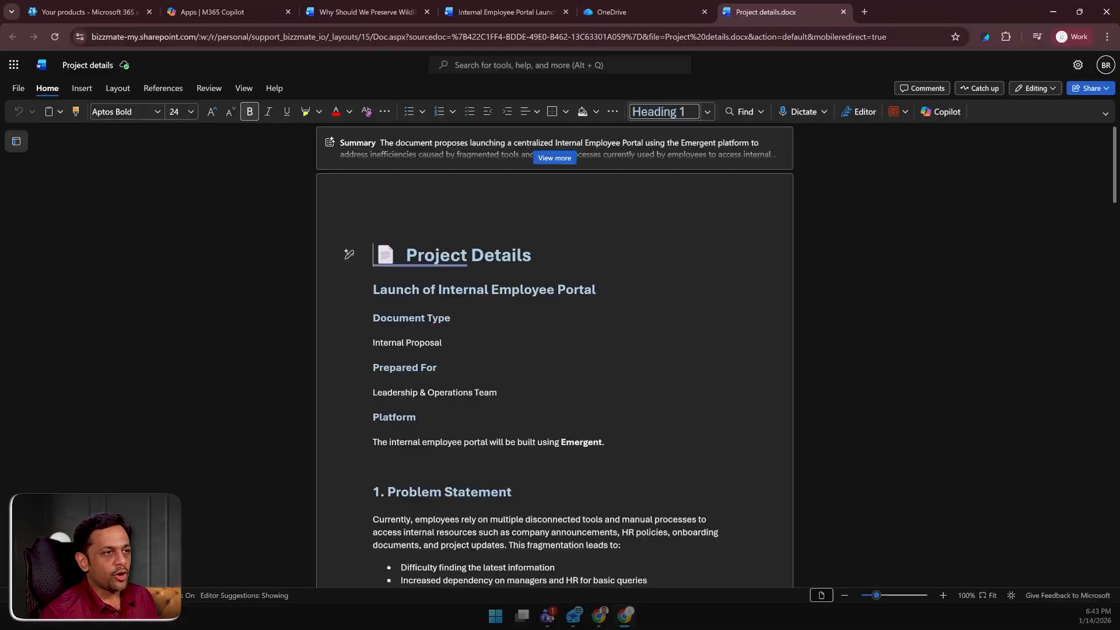
Read through the source document Project details, from the problem statement to the expected benefits and the end.
scroll(488, 446, "down", 10)
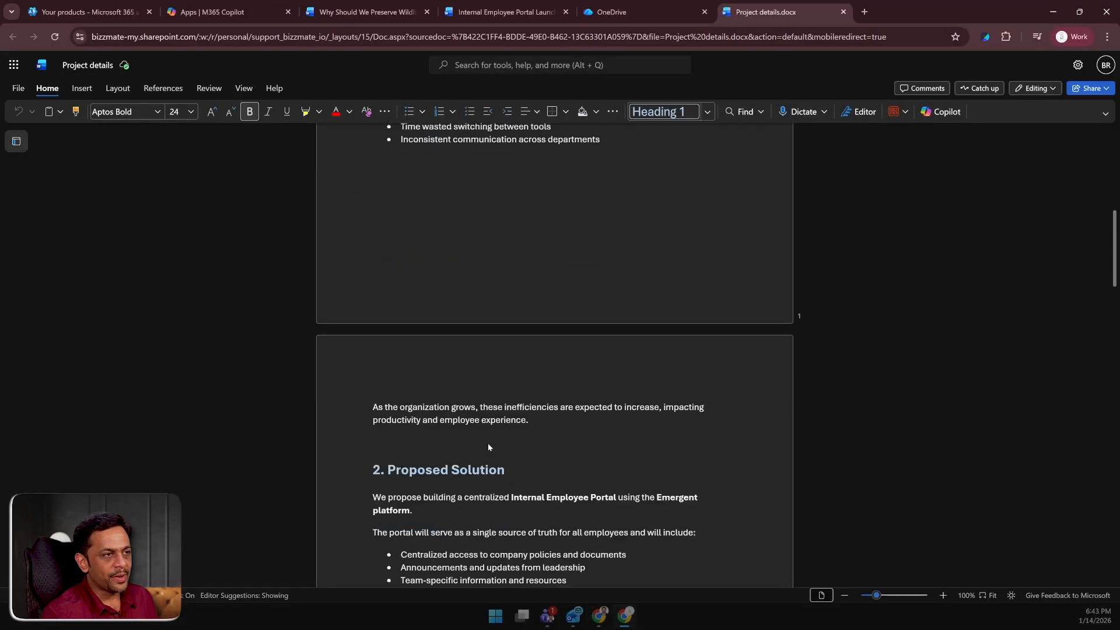
scroll(488, 447, "up", 10)
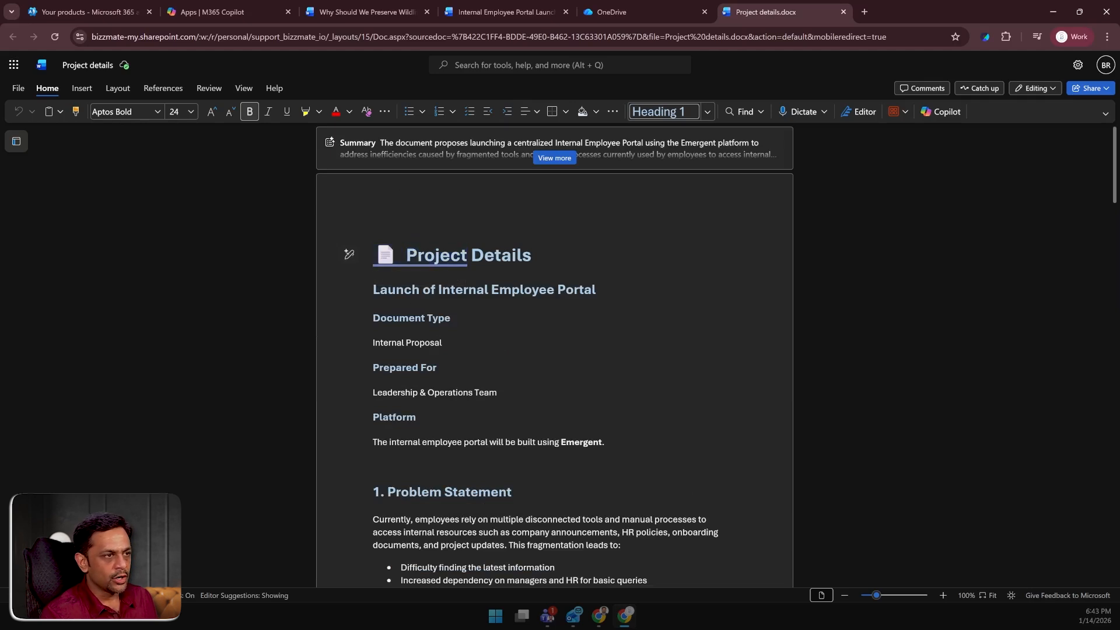
scroll(393, 317, "down", 2)
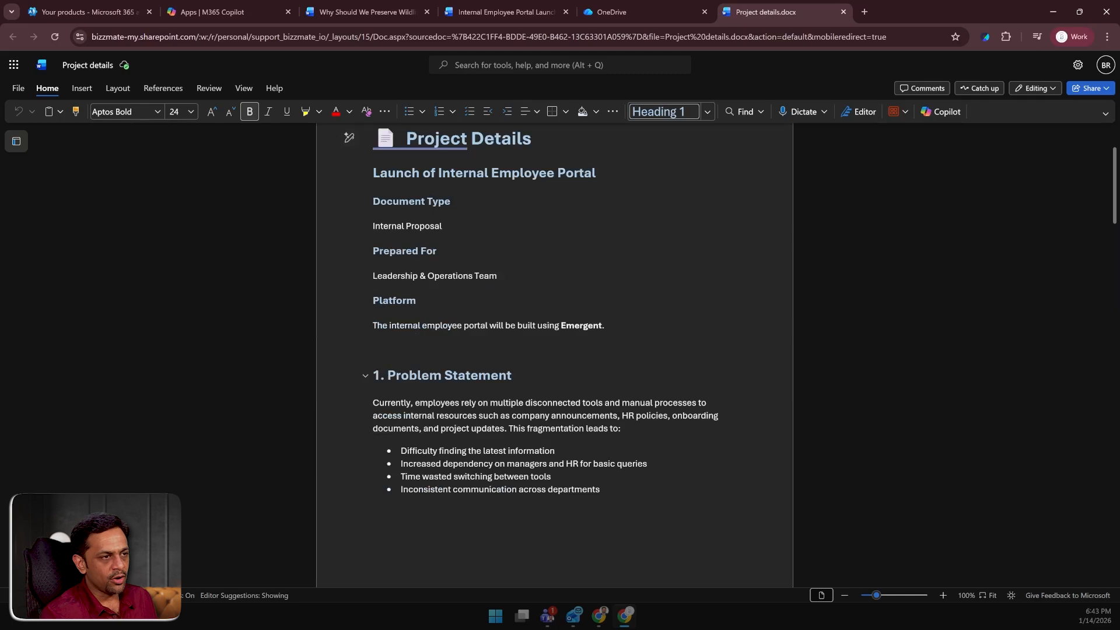
scroll(494, 419, "down", 10)
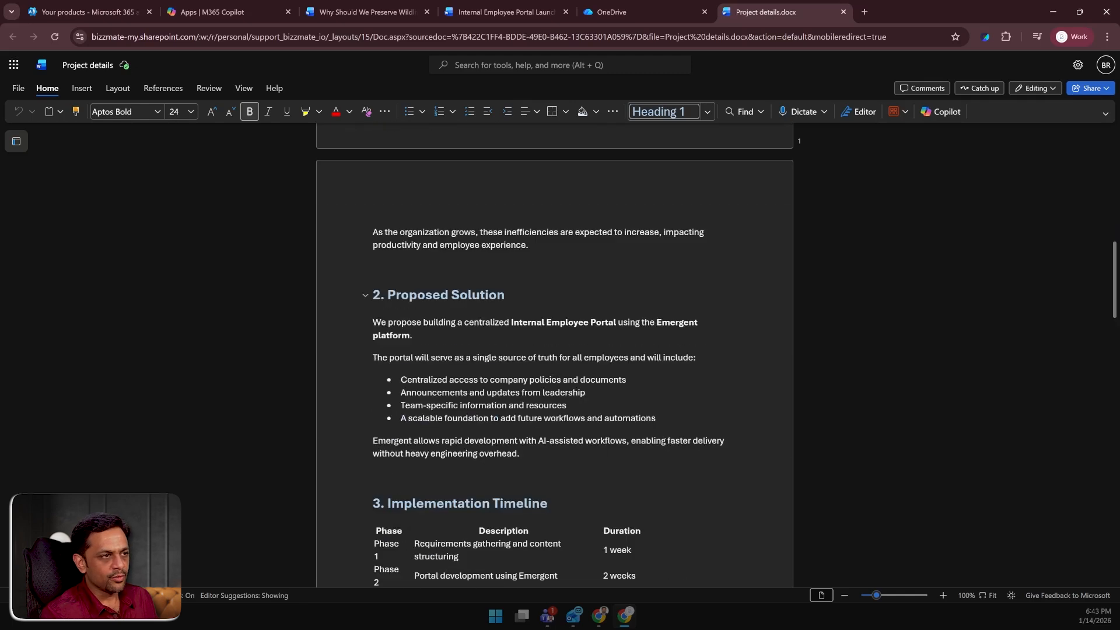
scroll(494, 418, "down", 2)
scroll(526, 408, "down", 7)
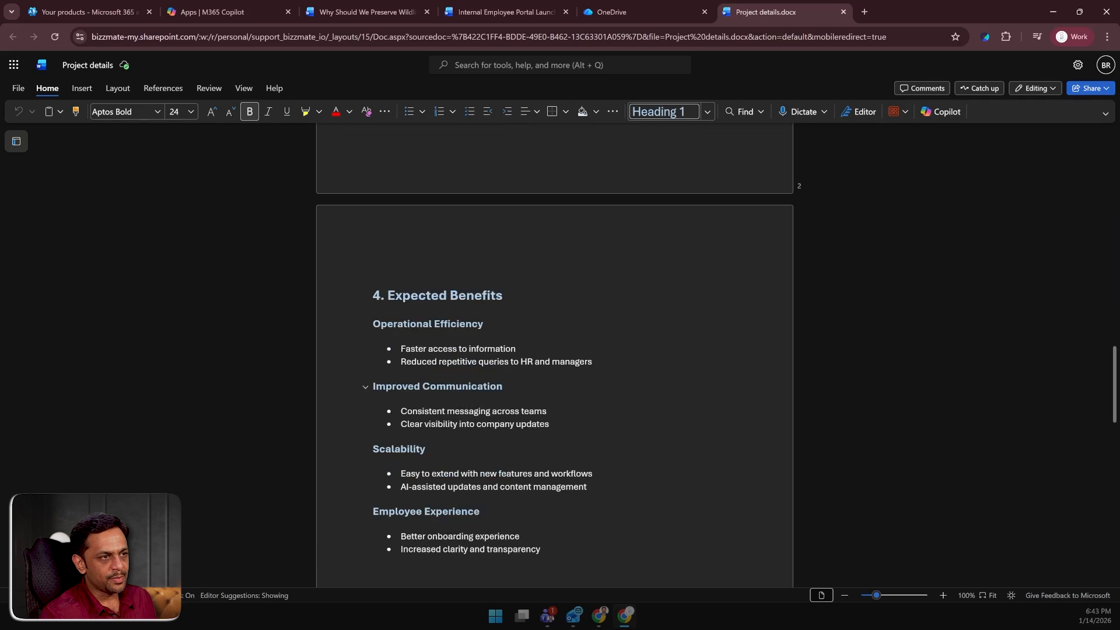
scroll(429, 383, "down", 15)
scroll(429, 383, "up", 7)
scroll(429, 383, "up", 20)
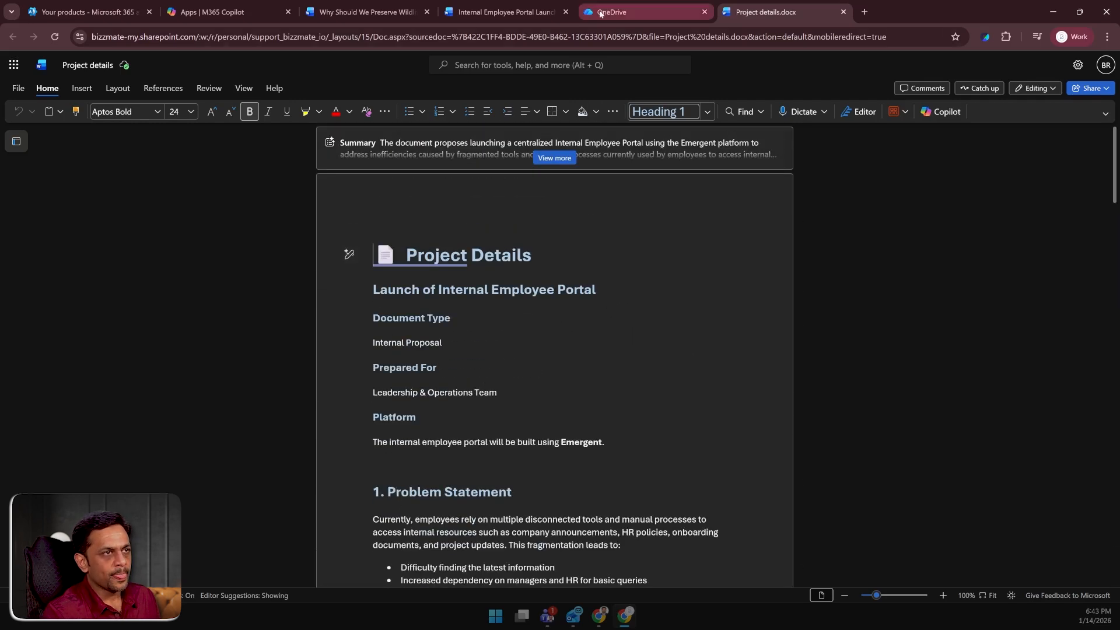
Return to the generated Internal Employee Portal Launch one-pager and review its overview, solution, timeline, benefits and conclusion against the source.
left_click(532, 12)
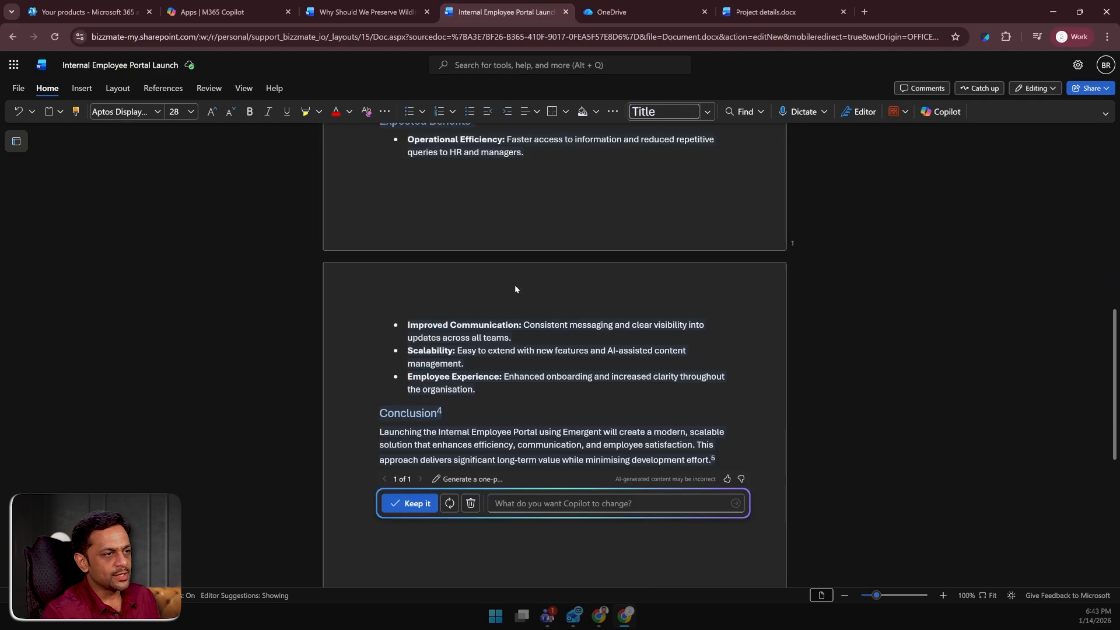
scroll(463, 217, "up", 10)
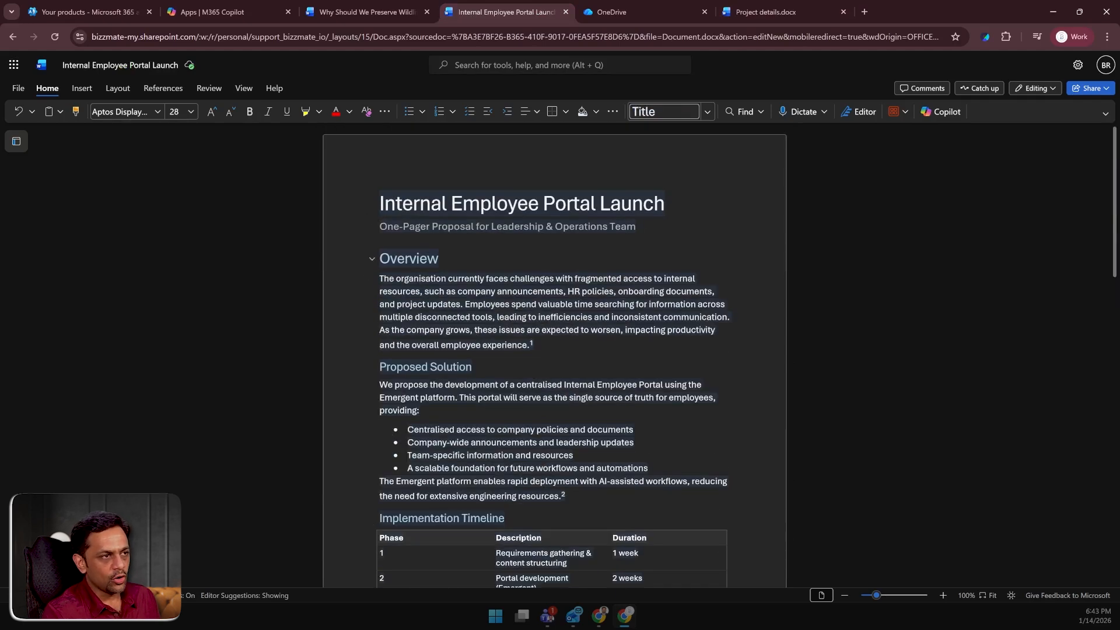
scroll(553, 350, "down", 3)
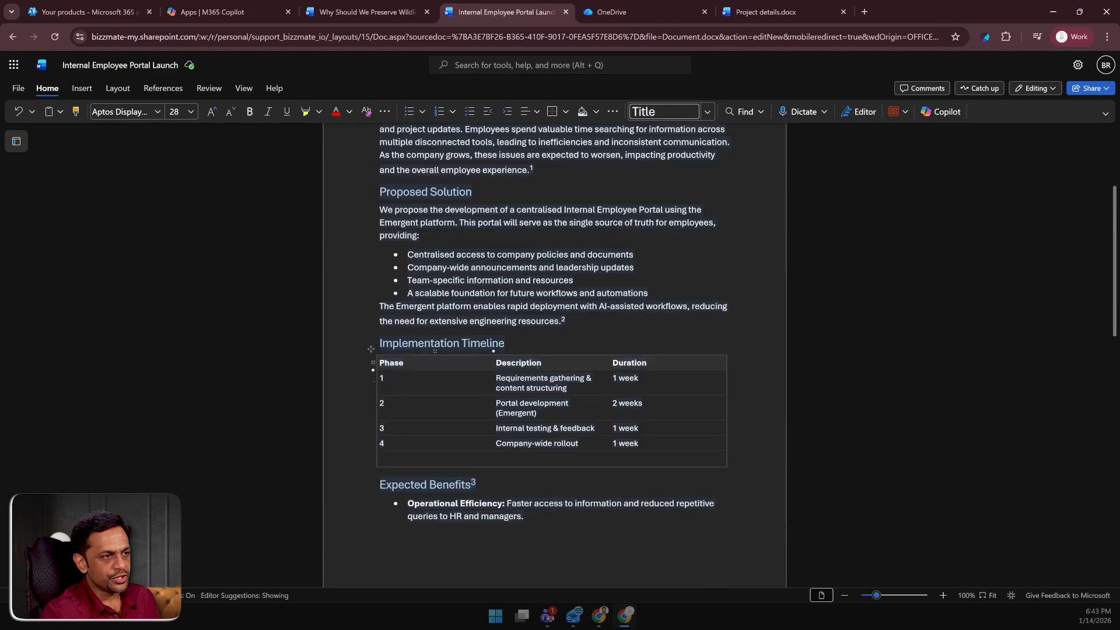
scroll(371, 290, "down", 1)
scroll(426, 439, "down", 8)
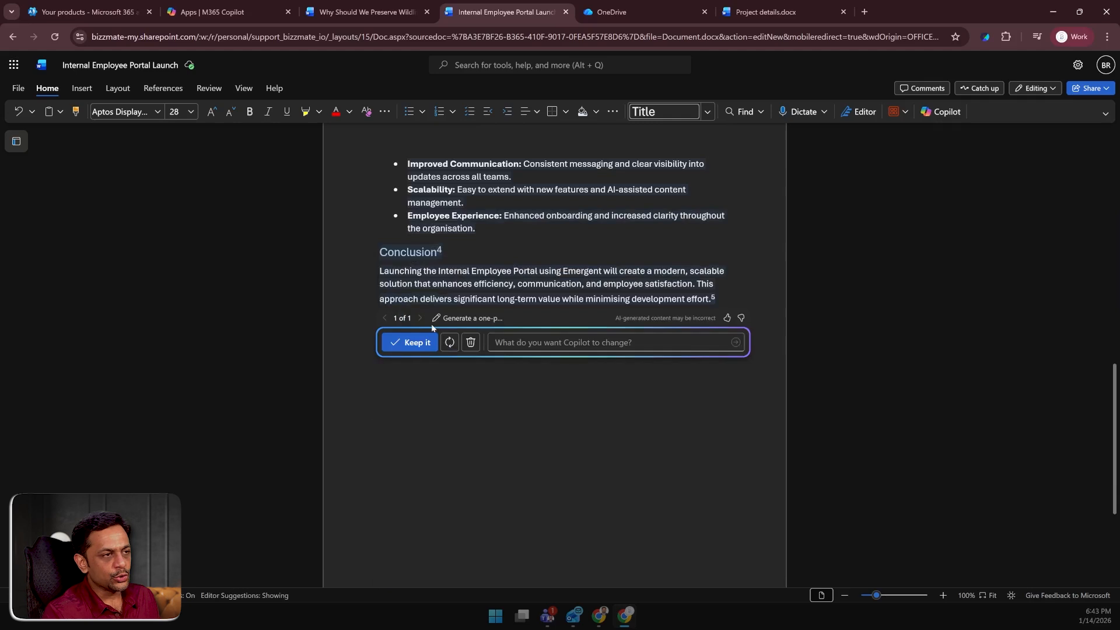
scroll(434, 321, "up", 3)
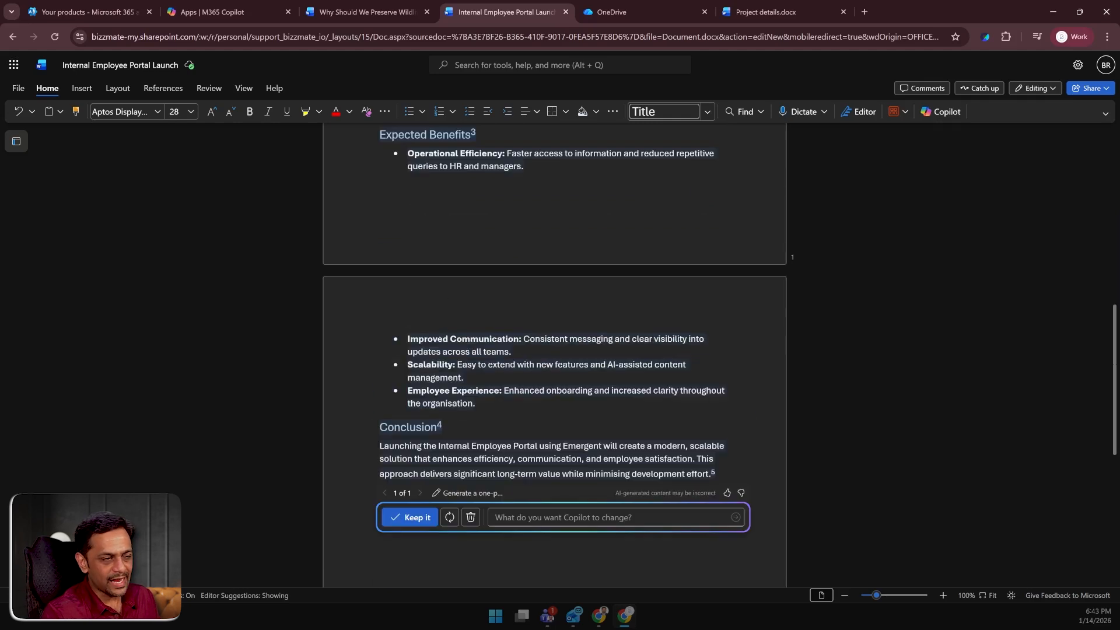
scroll(554, 350, "up", 10)
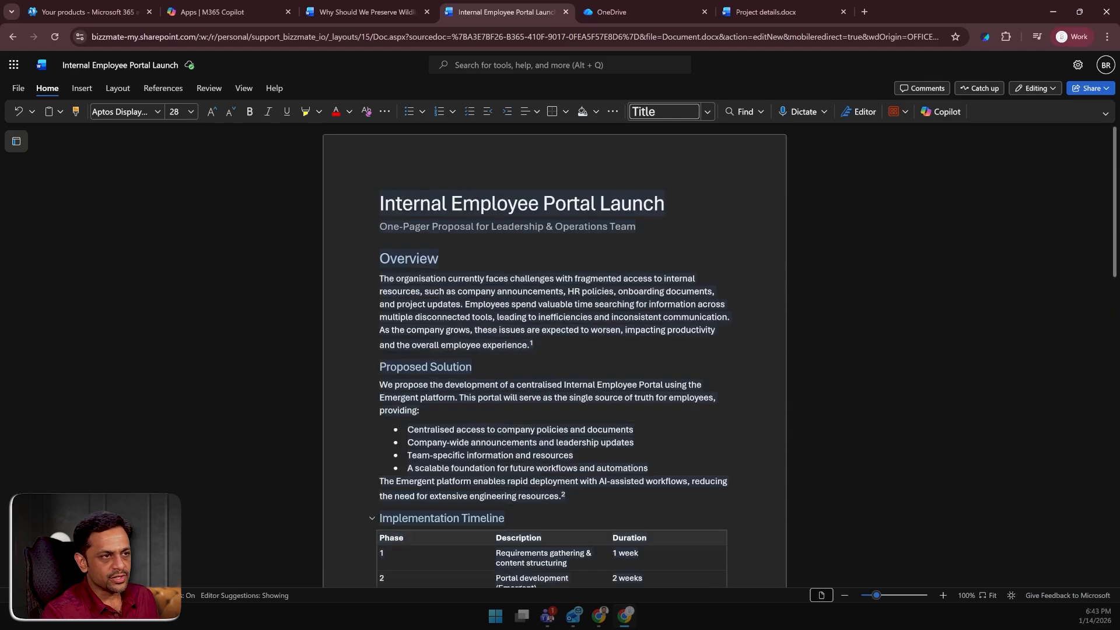
scroll(520, 300, "down", 7)
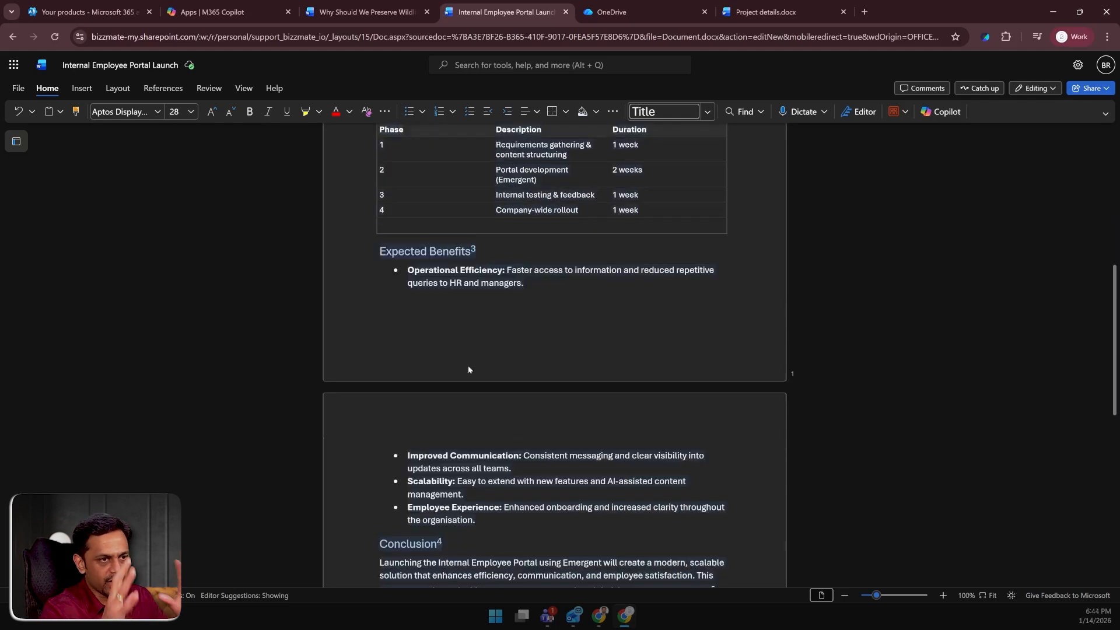
scroll(470, 400, "down", 3)
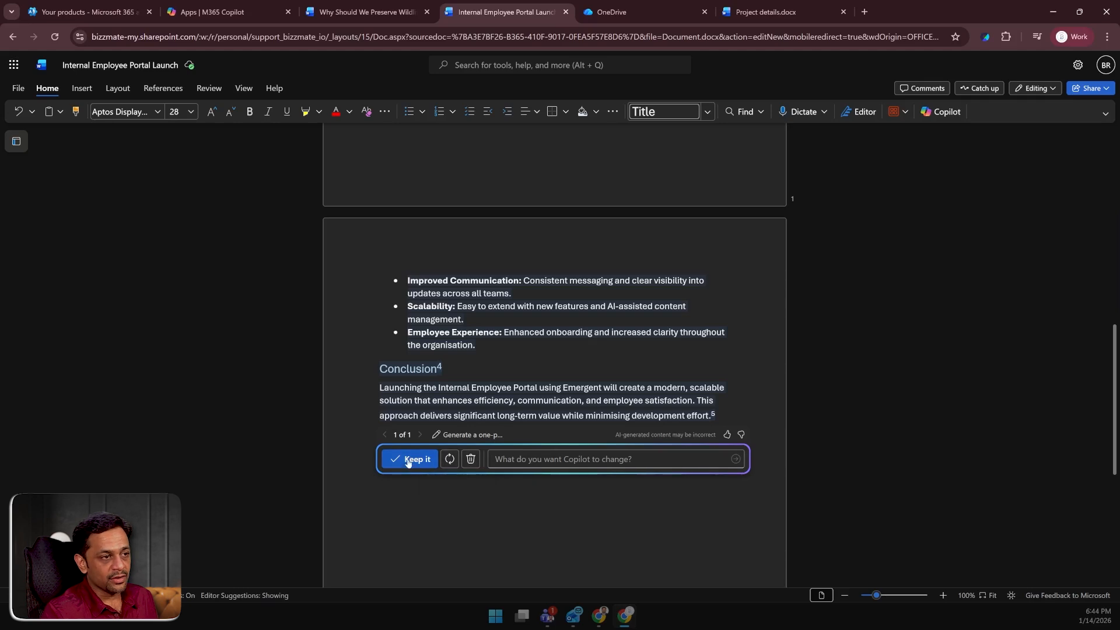
Keep Copilot's generated Internal Employee Portal Launch one-pager without requesting any refinement.
left_click(471, 459)
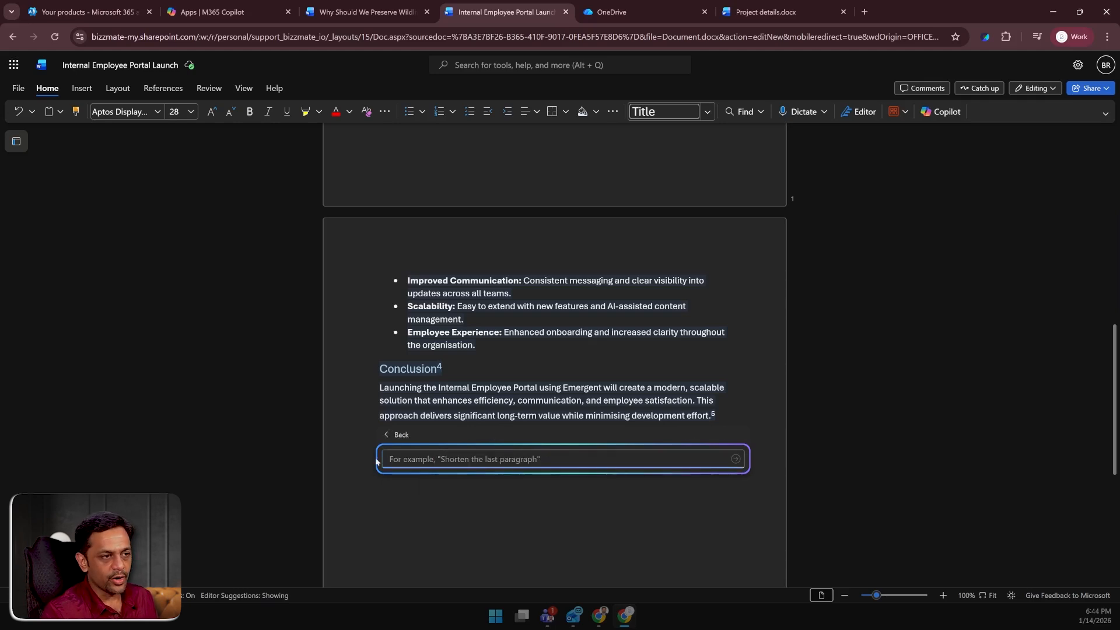
left_click(393, 434)
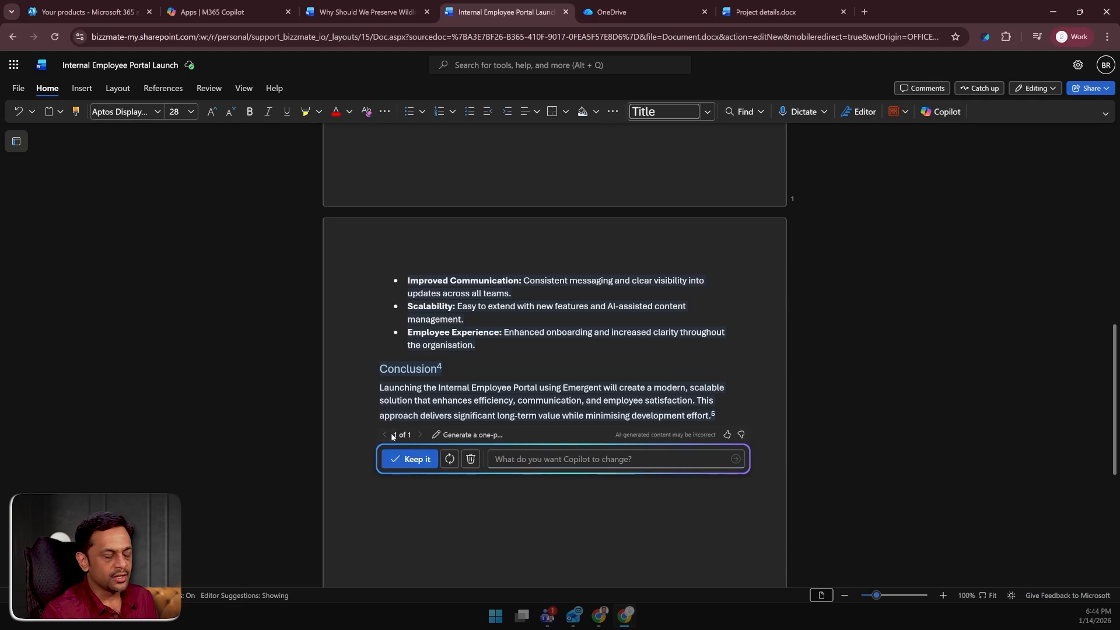
left_click(411, 460)
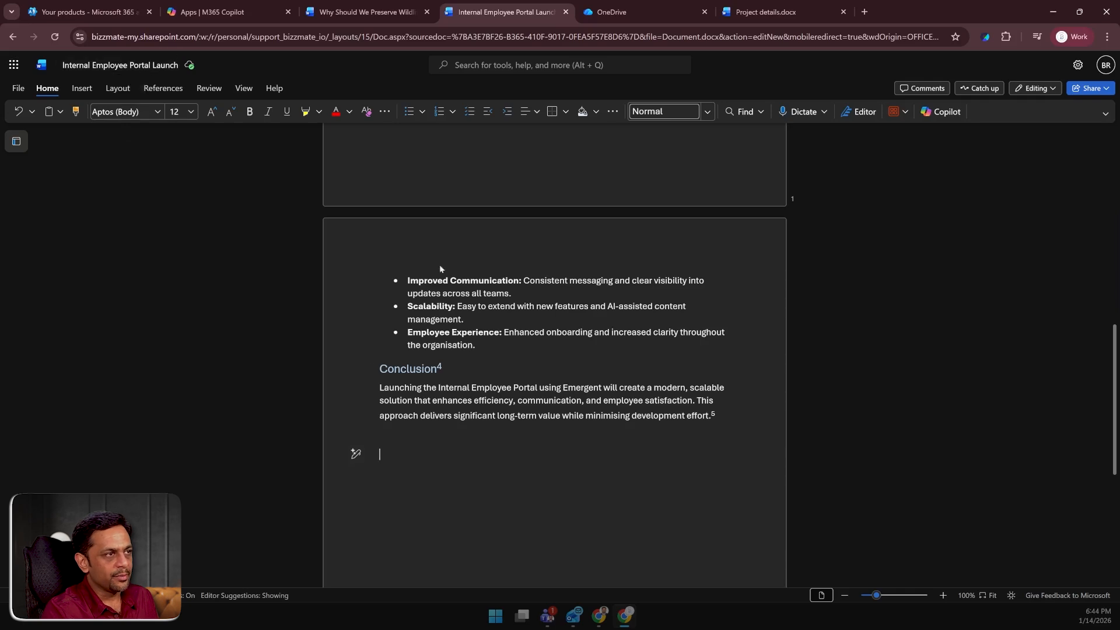
scroll(455, 356, "up", 4)
scroll(456, 361, "up", 6)
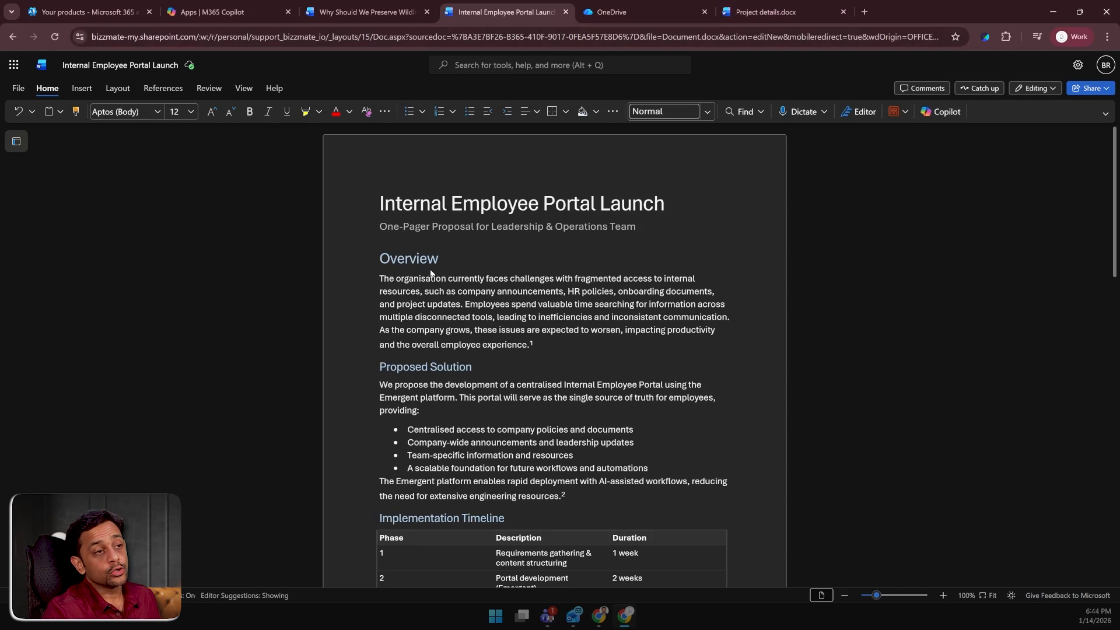
Create another new blank Word document.
left_click(18, 89)
mouse_move(47, 133)
left_click(190, 135)
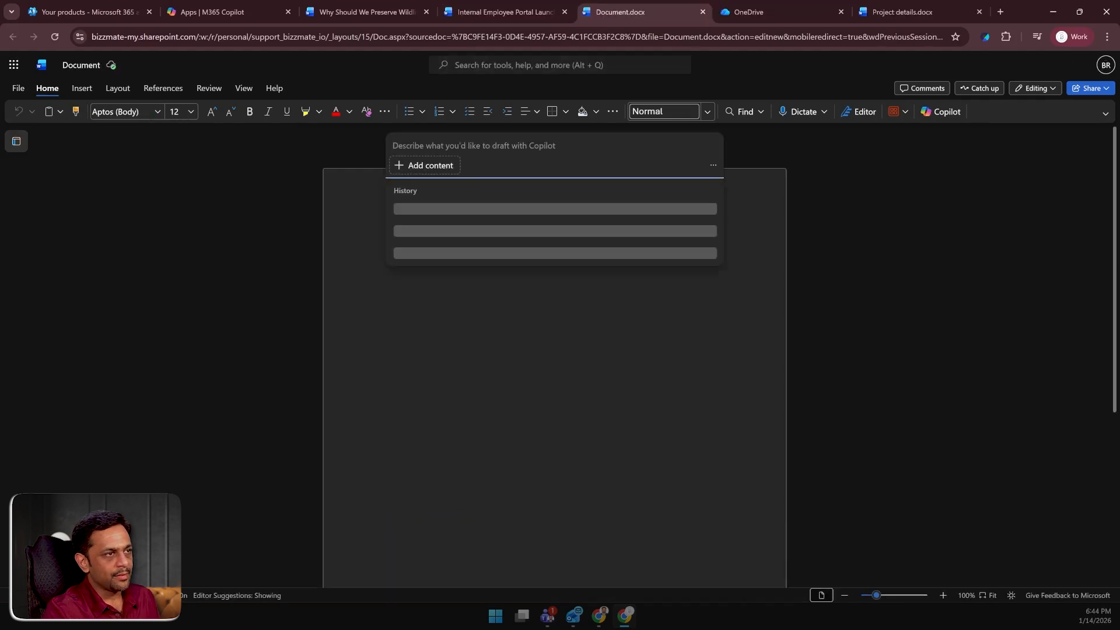
Have Copilot draft from the prompt "Summarize the document" with Work-Life Balance Strategies for Corporate Professionals.pptx as the referenced file.
type("Summariz")
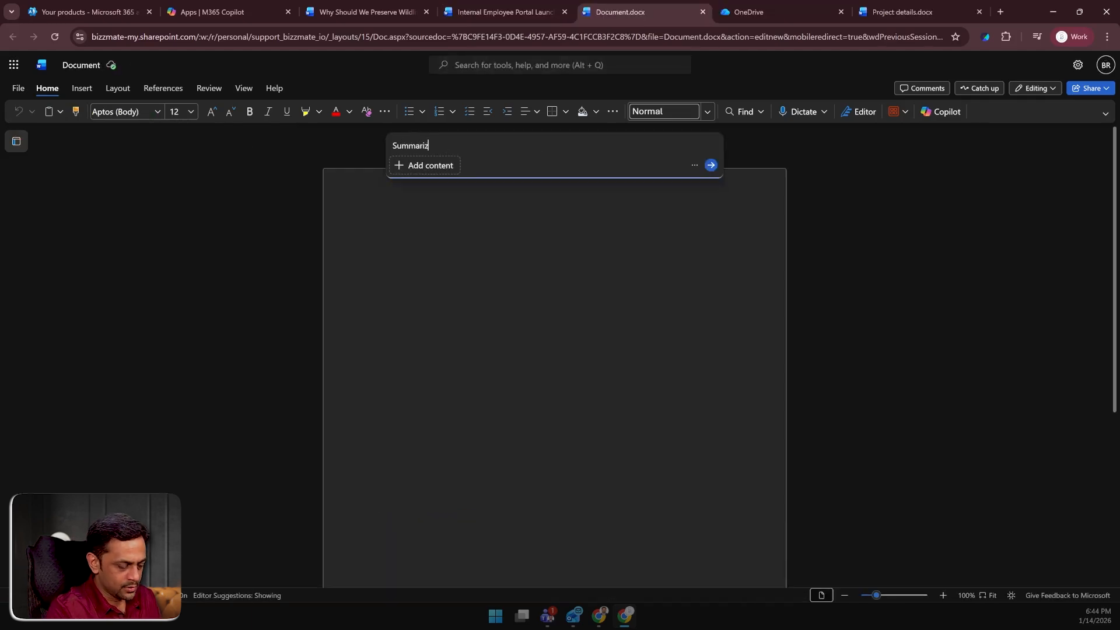
type("e the docu")
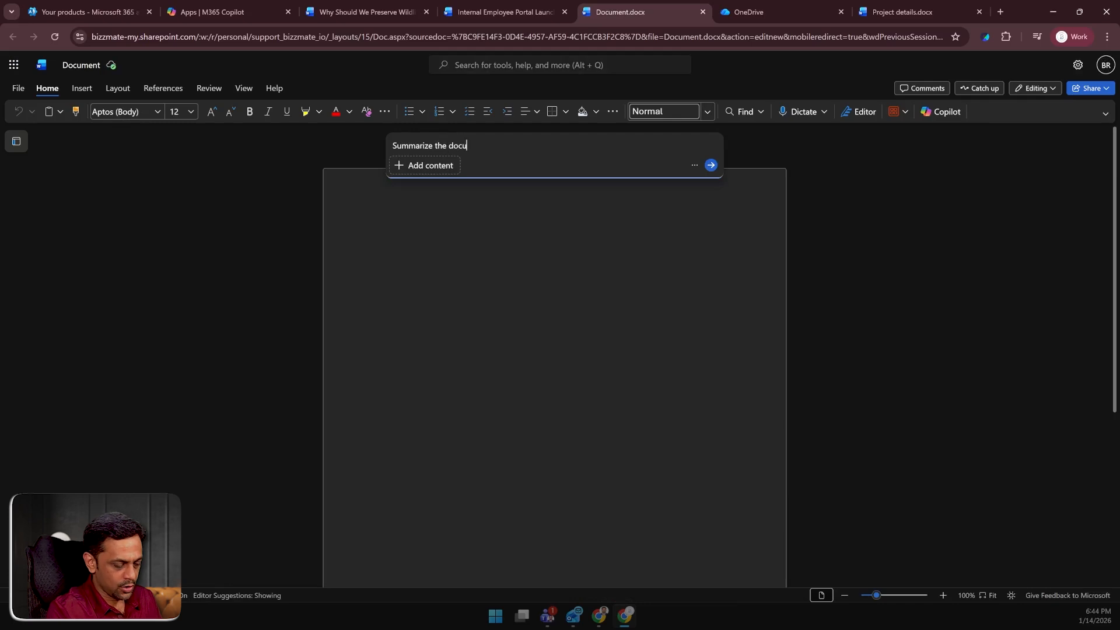
type("ment /")
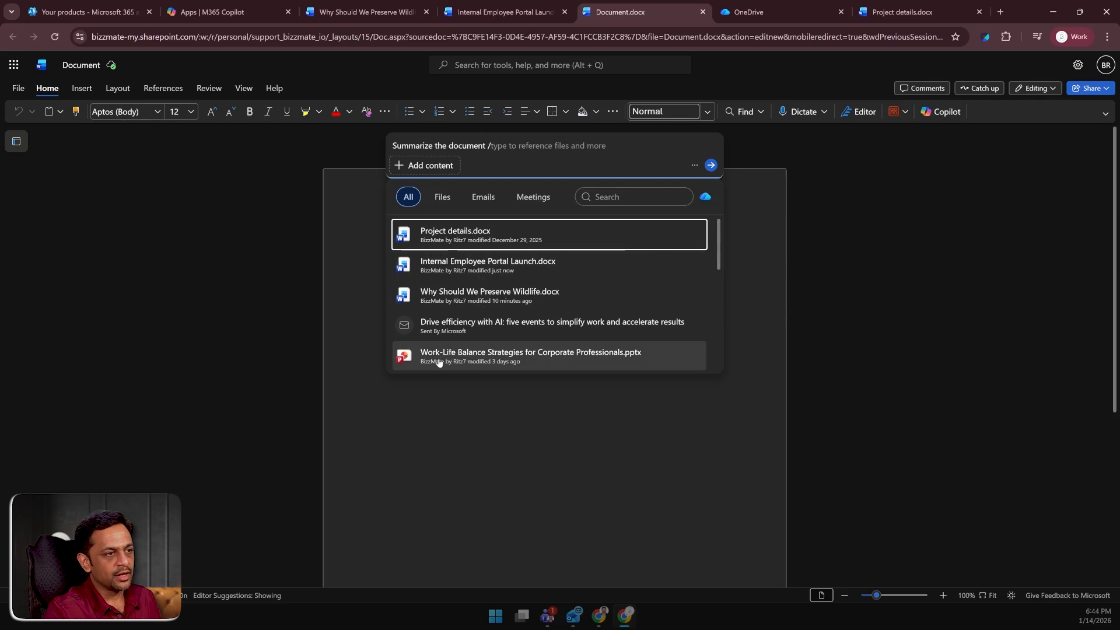
left_click(489, 355)
left_click(710, 166)
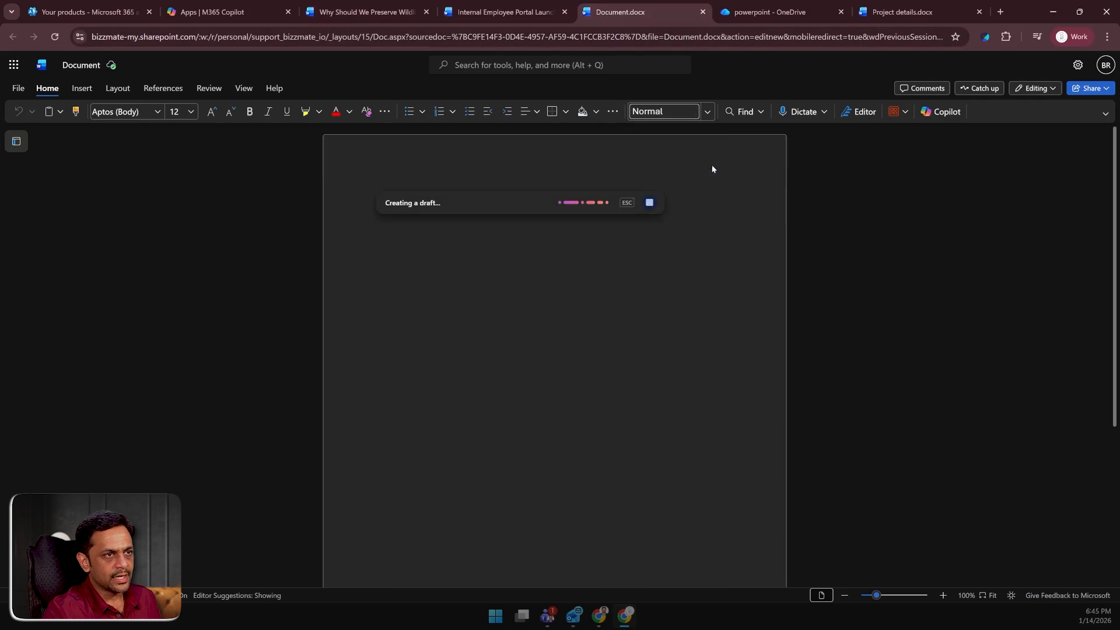
Open the Work-Life Balance Strategies presentation from the powerpoint folder in OneDrive and look through its slides.
left_click(760, 8)
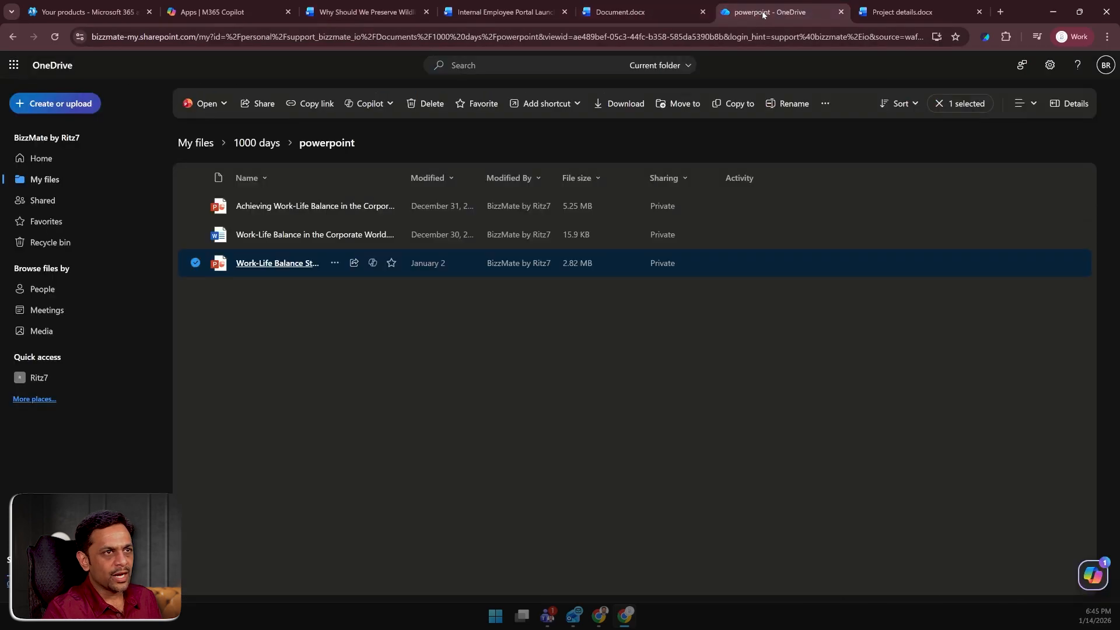
left_click(277, 263)
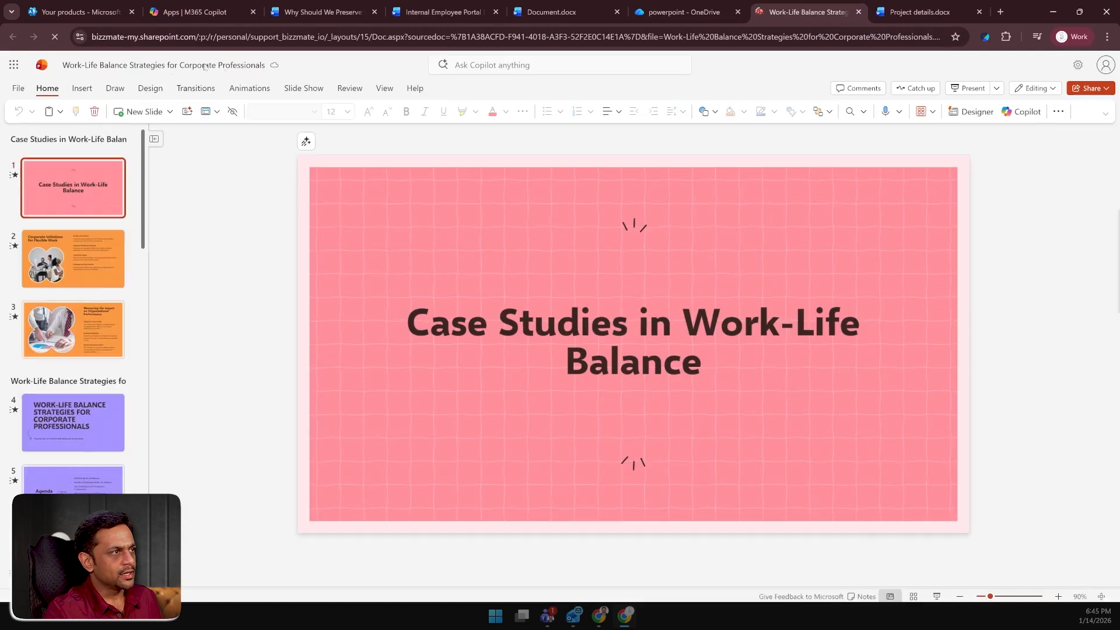
scroll(89, 268, "down", 20)
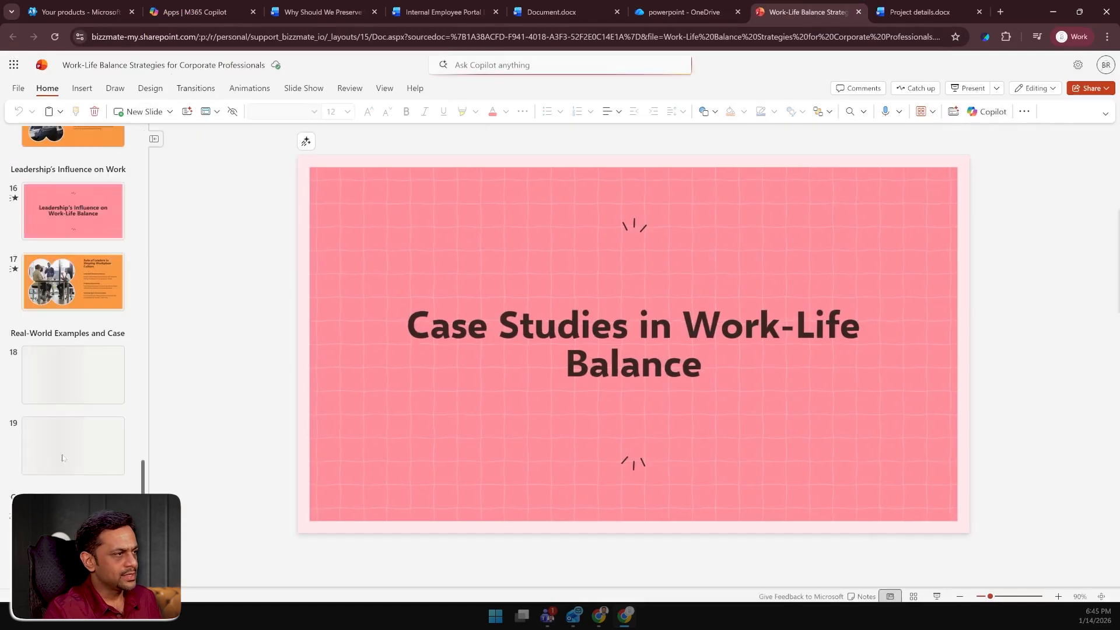
scroll(88, 505, "up", 20)
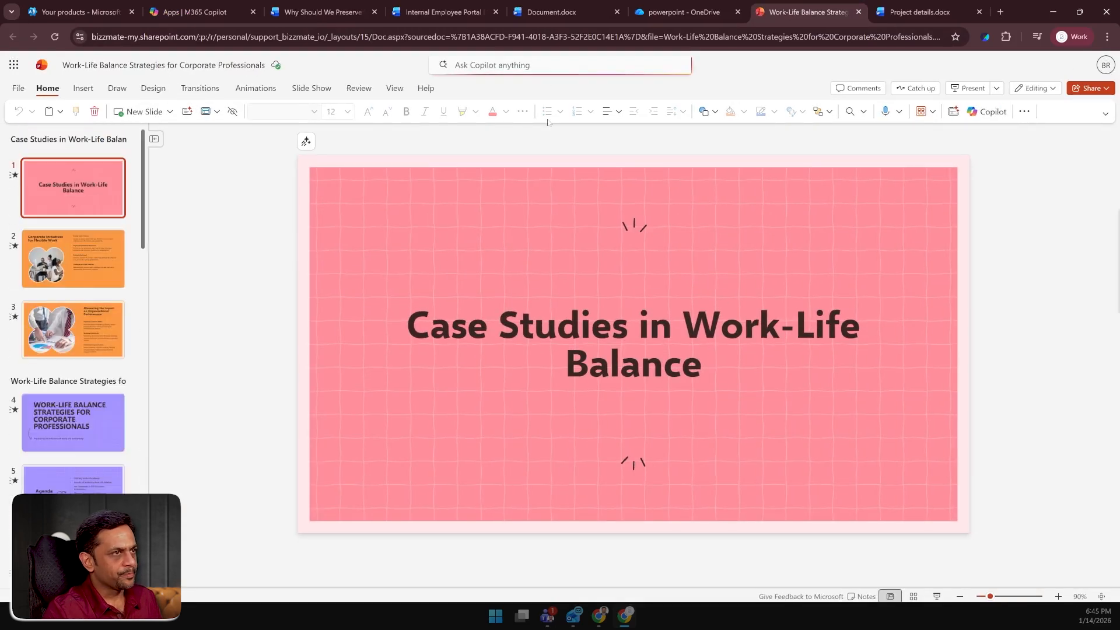
Return to the Word summary of Work-Life Balance Strategies for Corporate Professionals and review its sections from the overview to the conclusion.
left_click(557, 13)
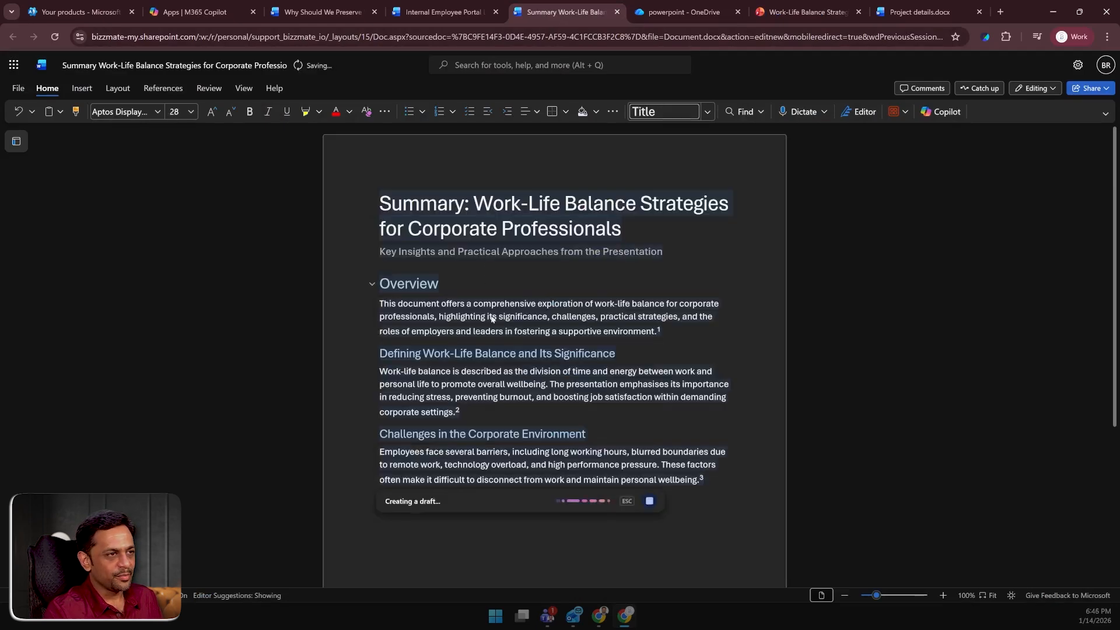
scroll(491, 358, "up", 15)
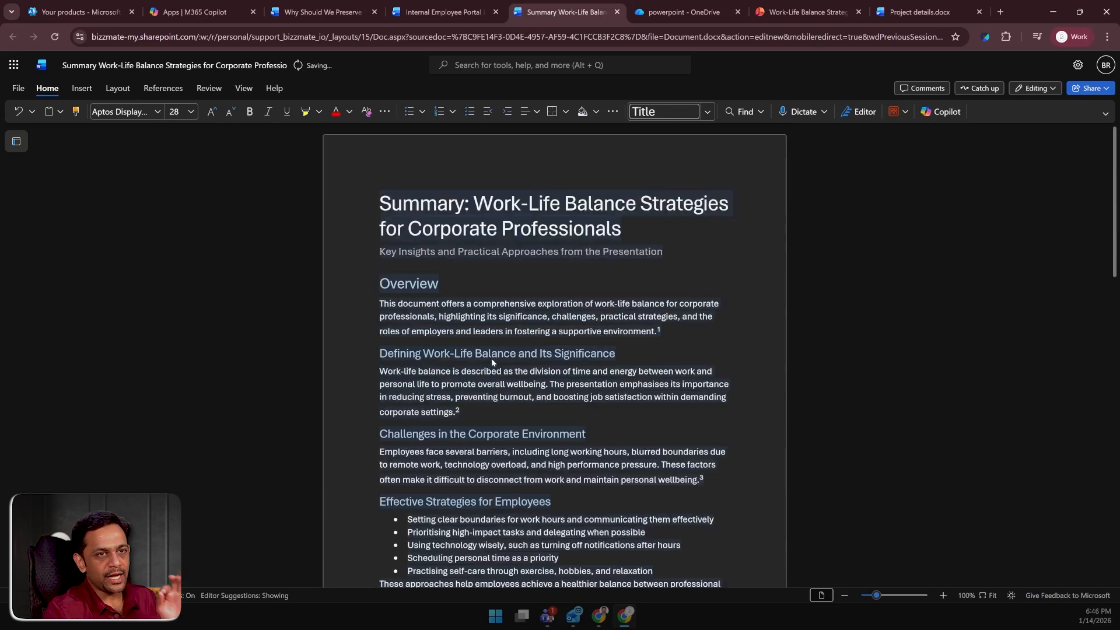
scroll(491, 358, "down", 15)
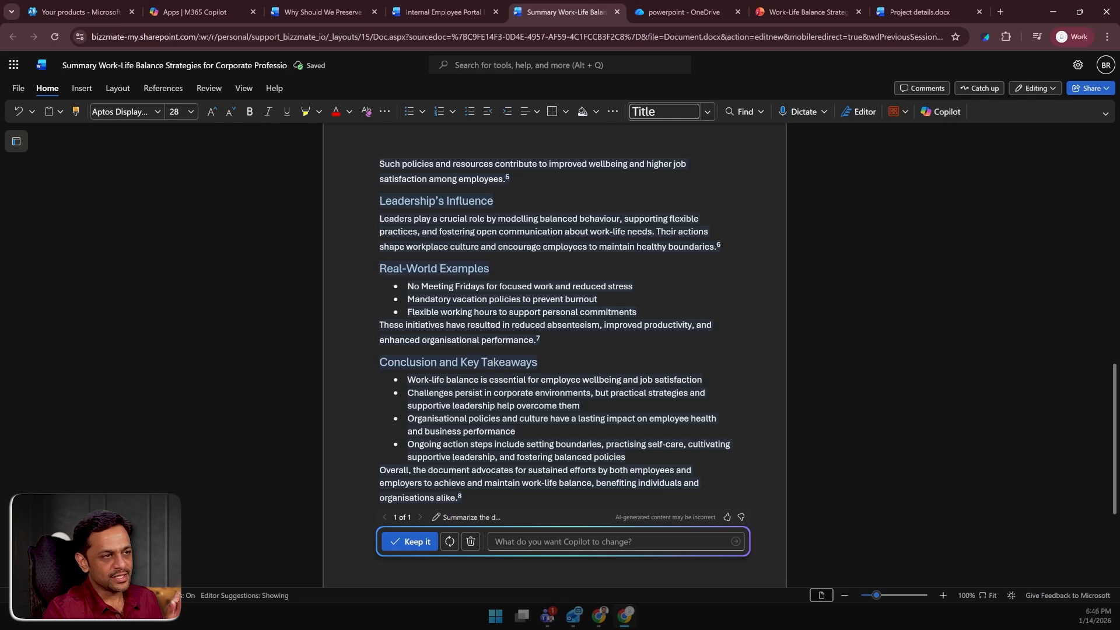
scroll(554, 350, "down", 3)
scroll(554, 350, "up", 15)
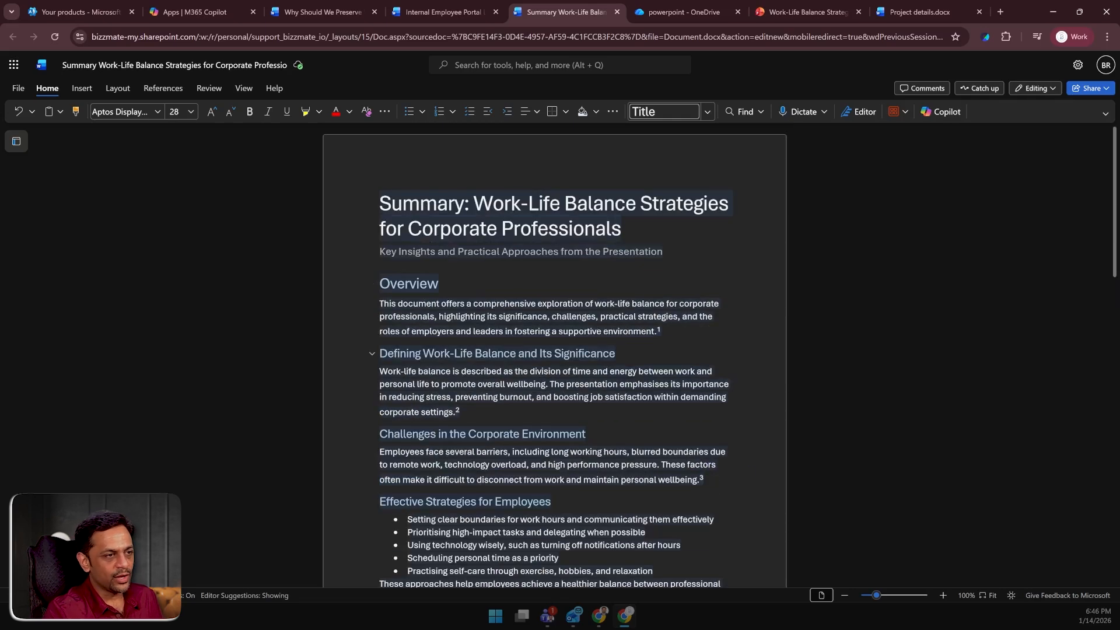
scroll(554, 350, "down", 2)
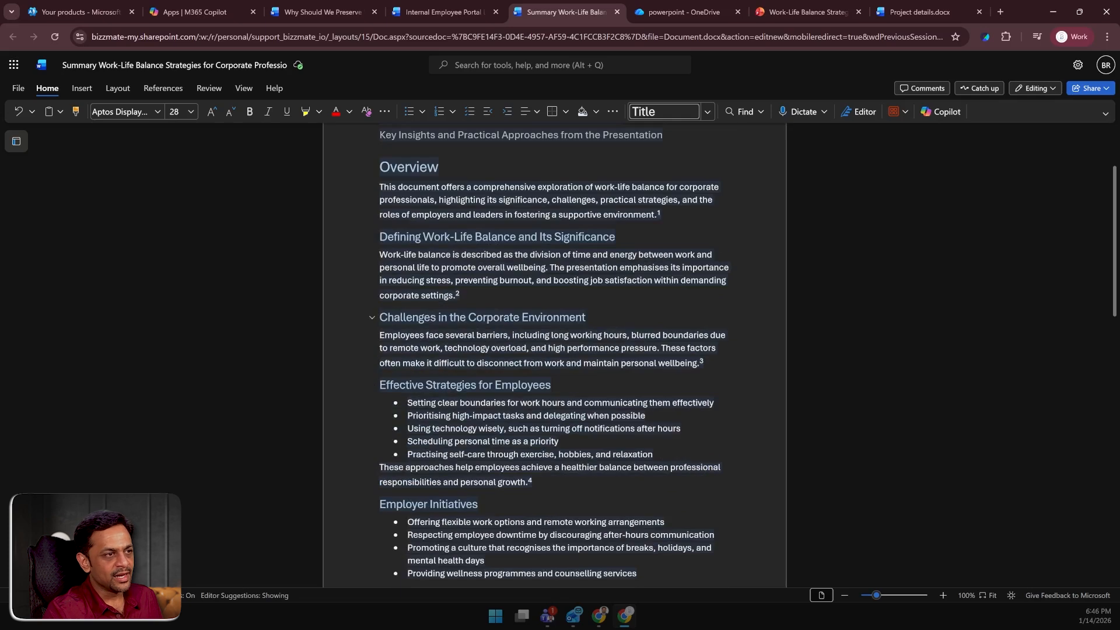
scroll(554, 350, "down", 1)
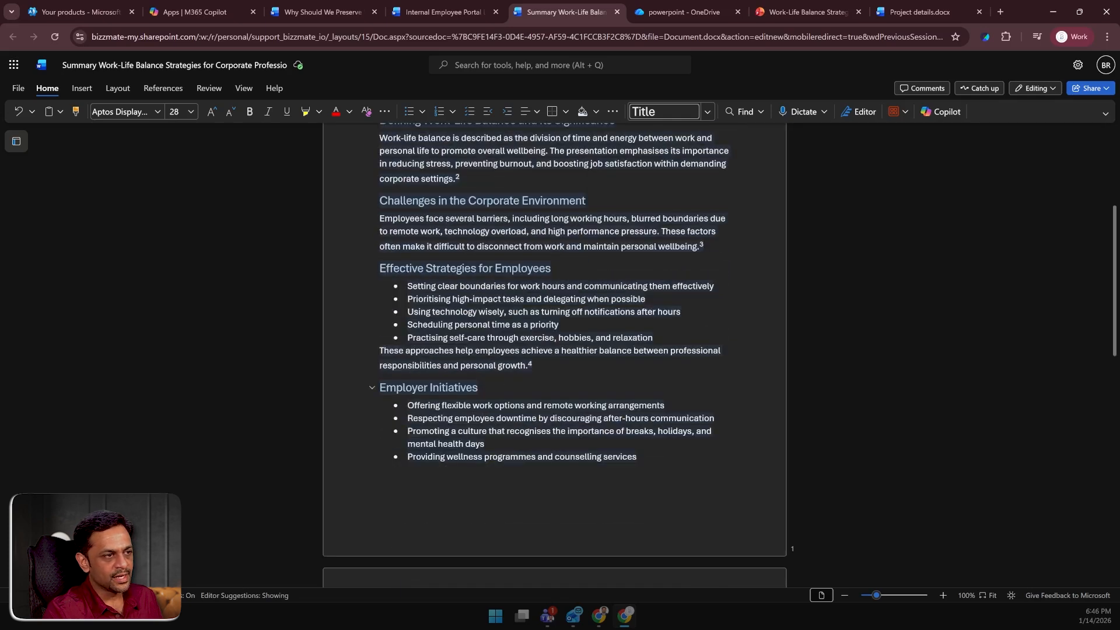
scroll(554, 350, "down", 10)
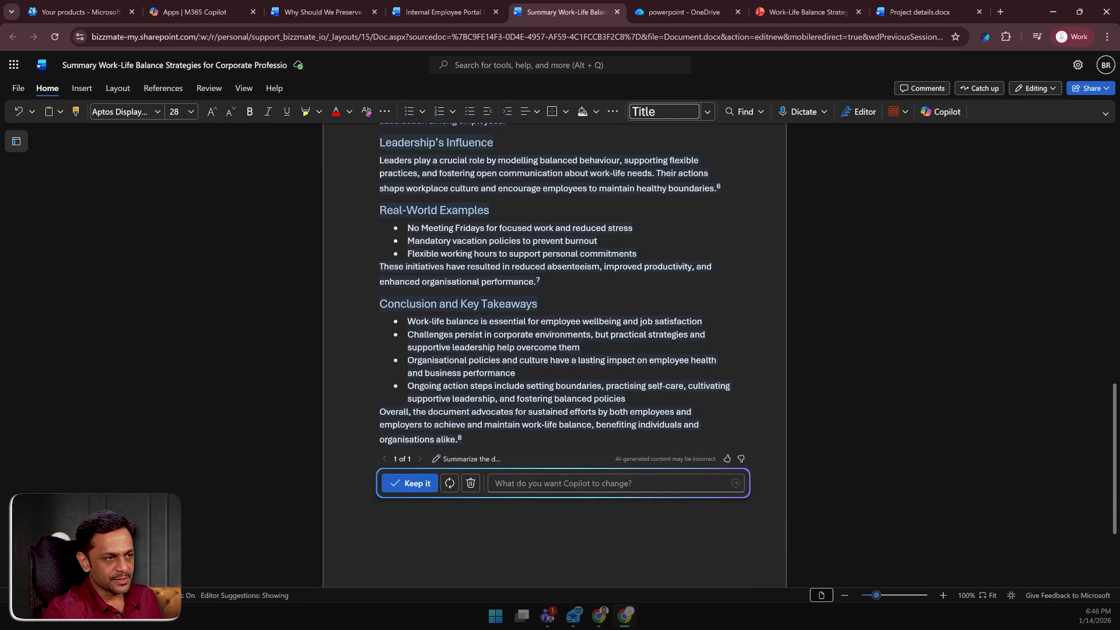
Keep Copilot's generated Work-Life Balance summary and read through the accepted text from the beginning.
left_click(410, 483)
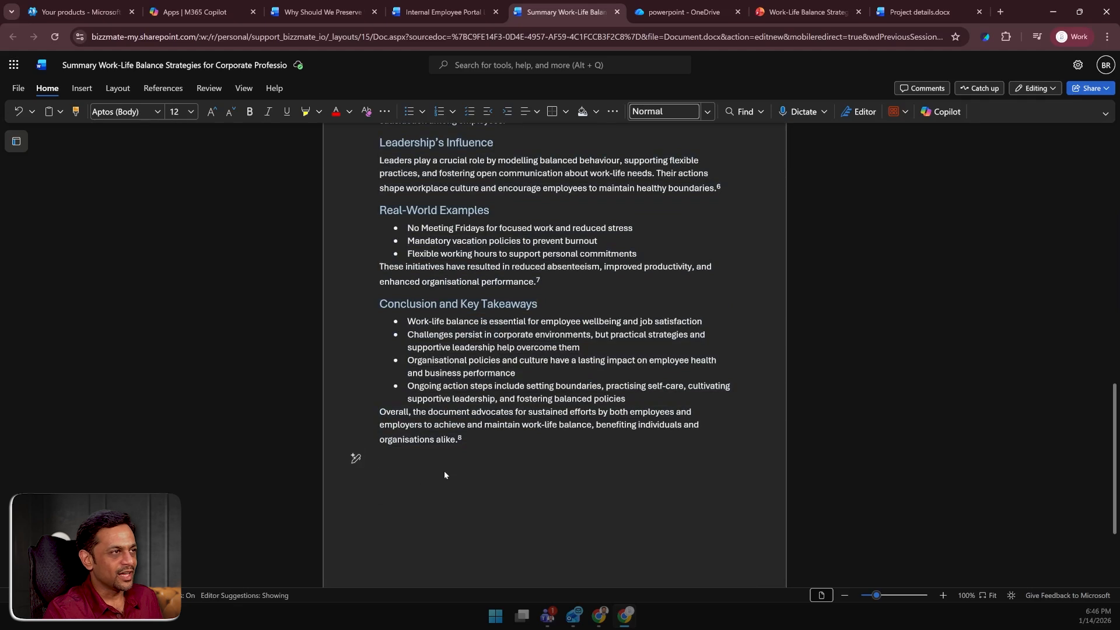
key("ctrl+Home")
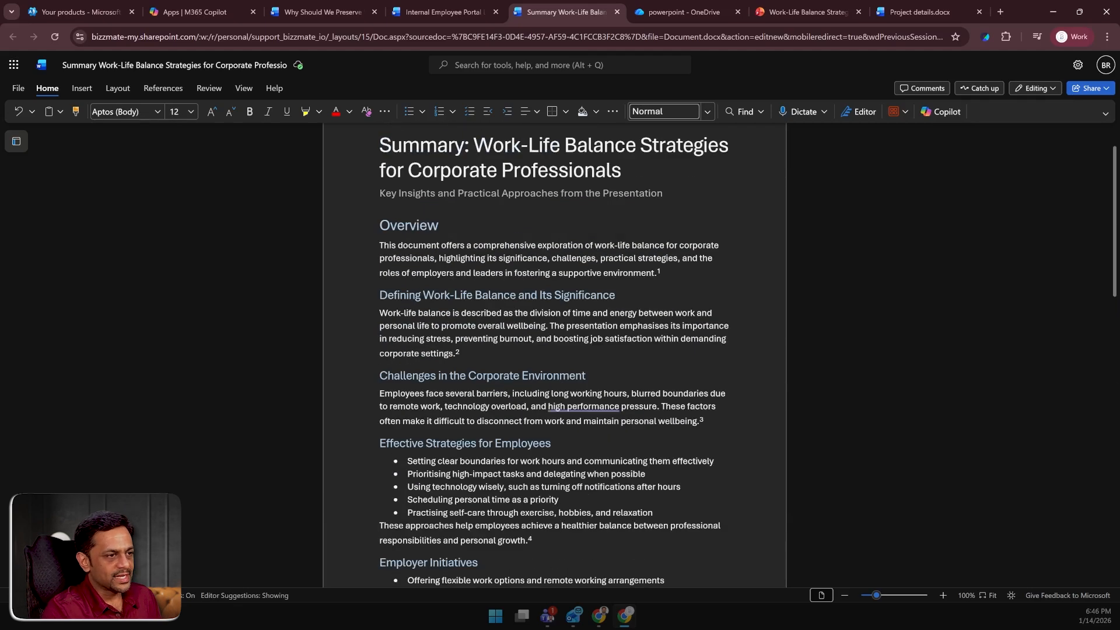
scroll(554, 350, "down", 2)
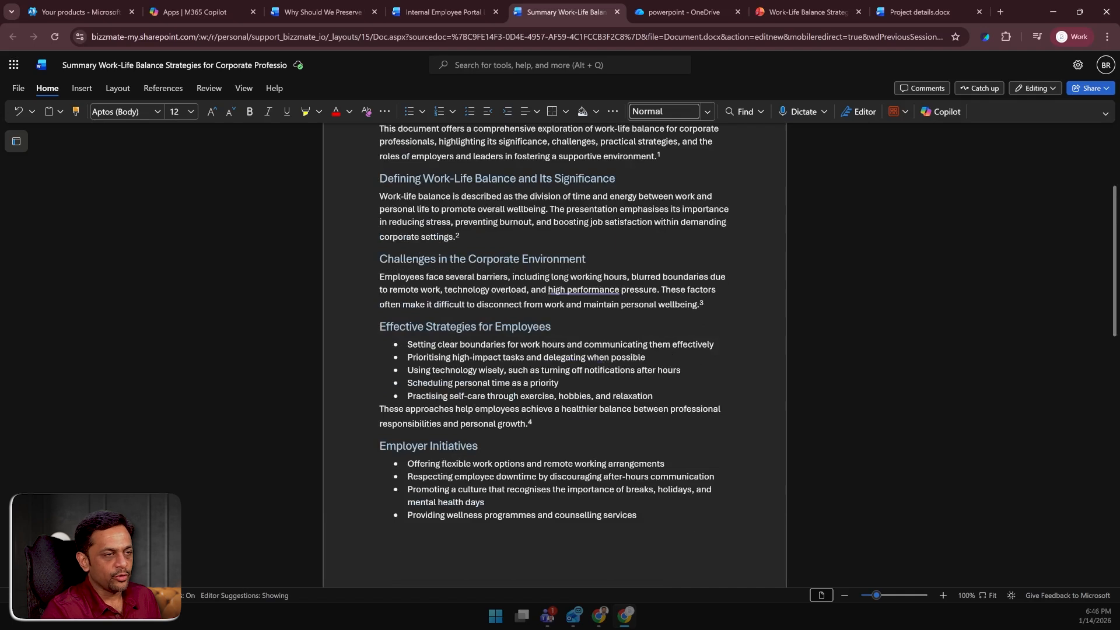
Switch to the Why Should We Preserve Wildlife document and open Copilot chat with its visual creation tool enabled.
left_click(318, 12)
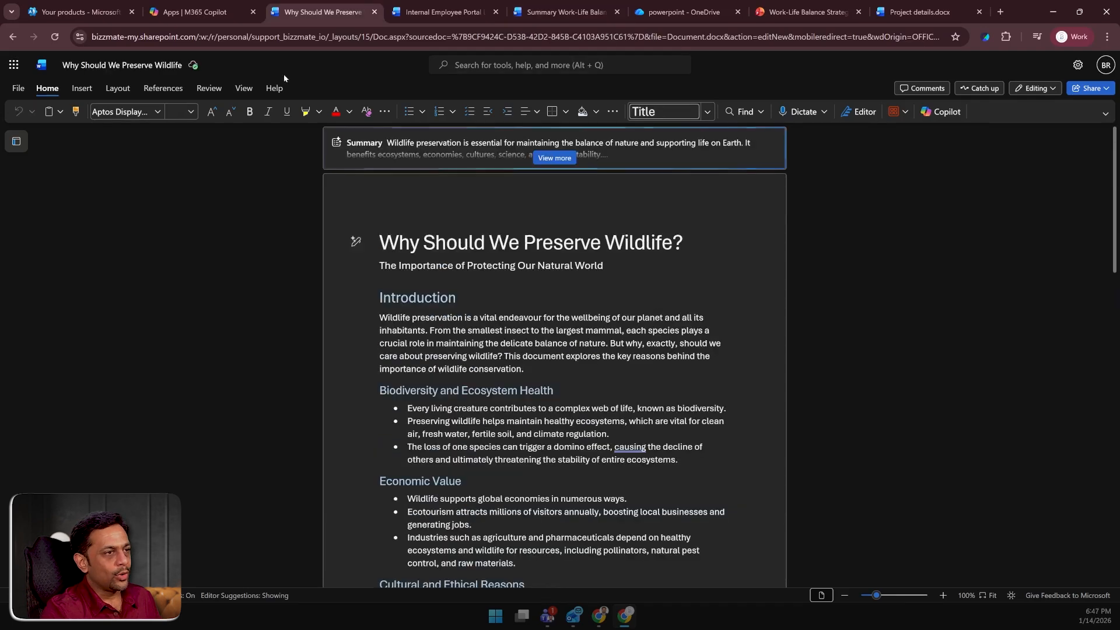
left_click(939, 112)
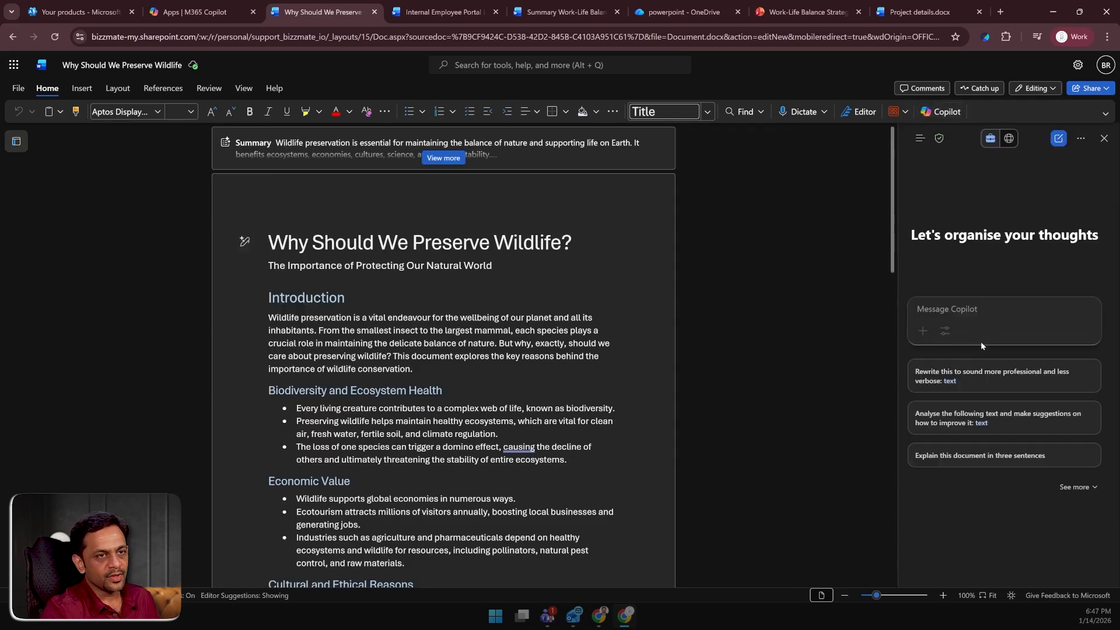
left_click(944, 332)
left_click(954, 364)
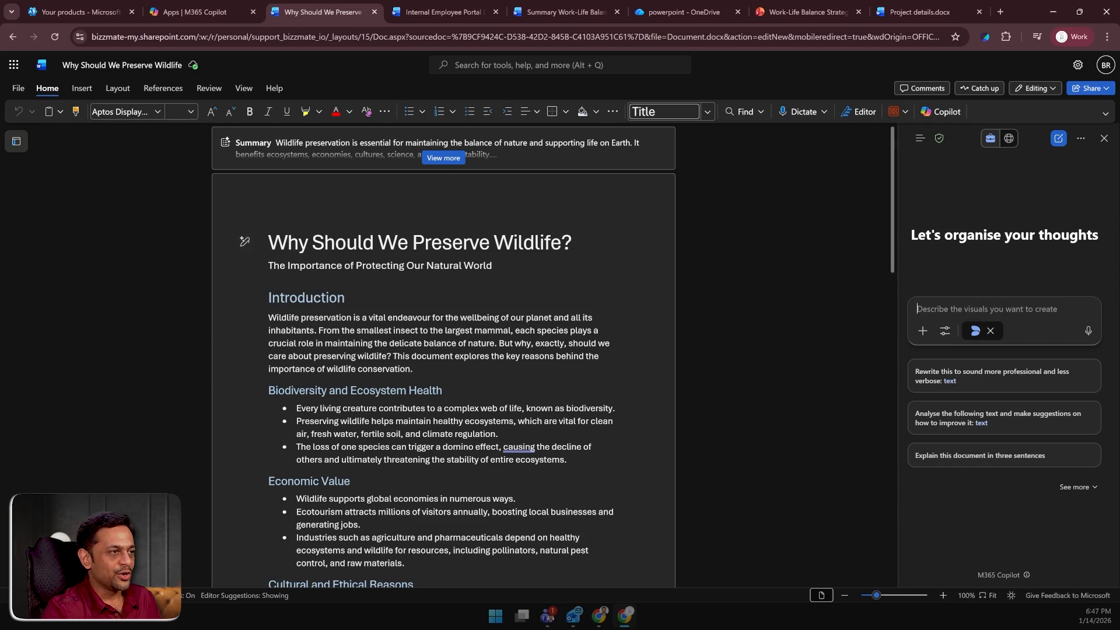
Submit the Copilot image prompt "Generate an image based on the document summary".
type("Generate ")
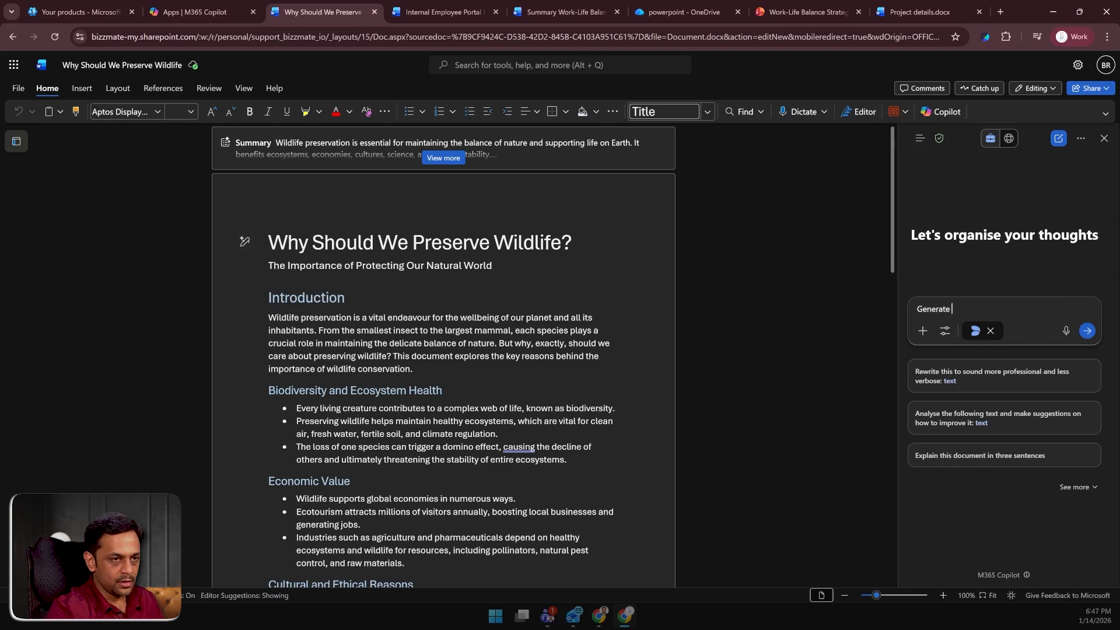
type("an image based o")
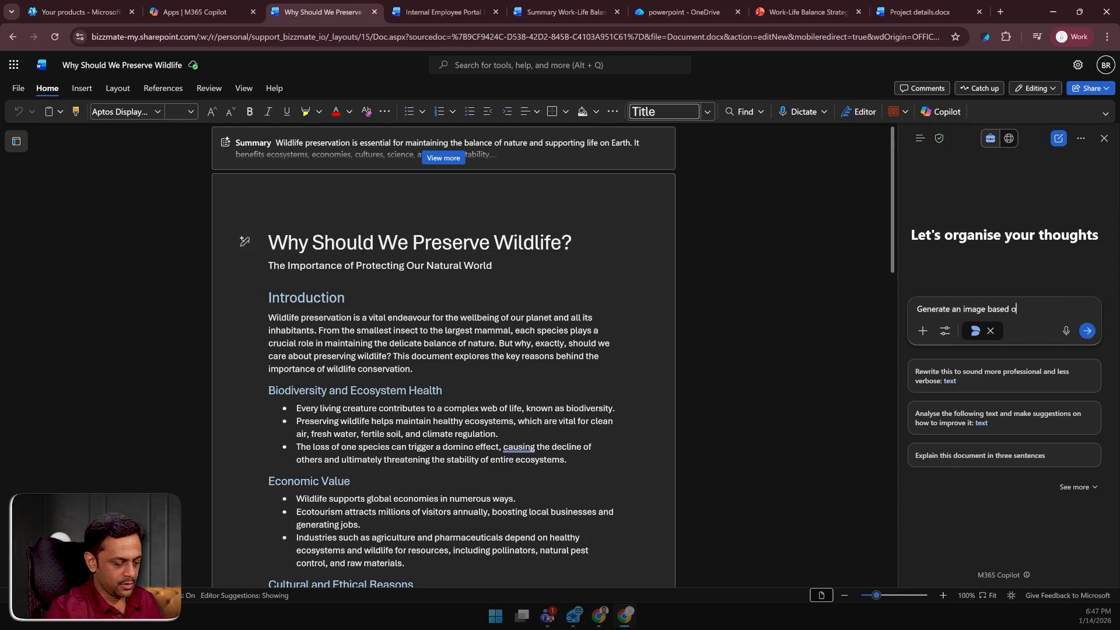
type("n the document summary")
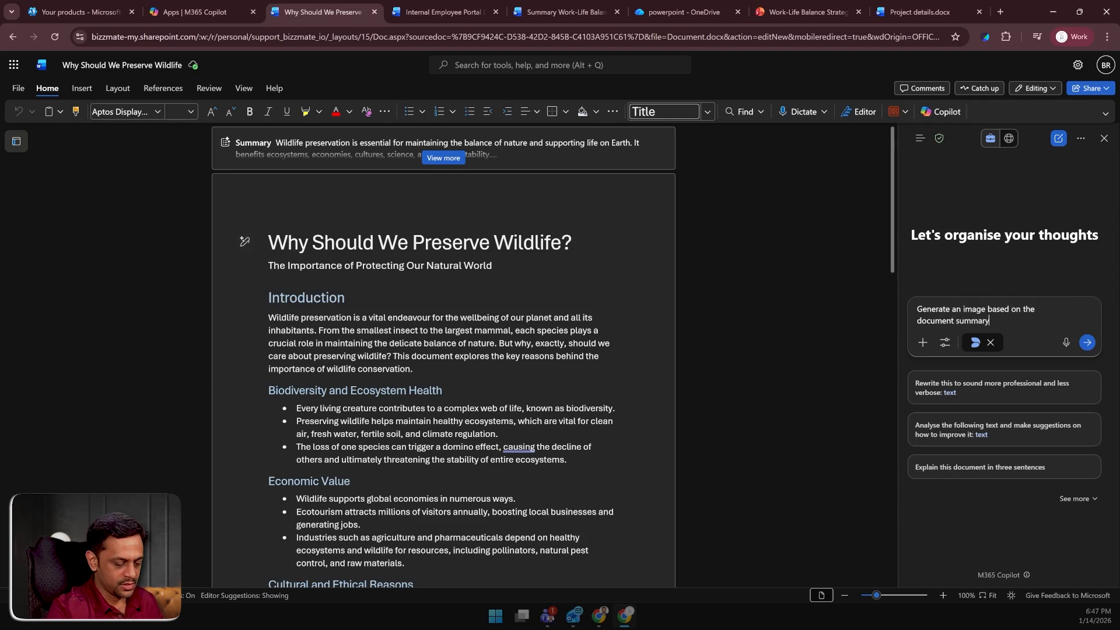
key("Return")
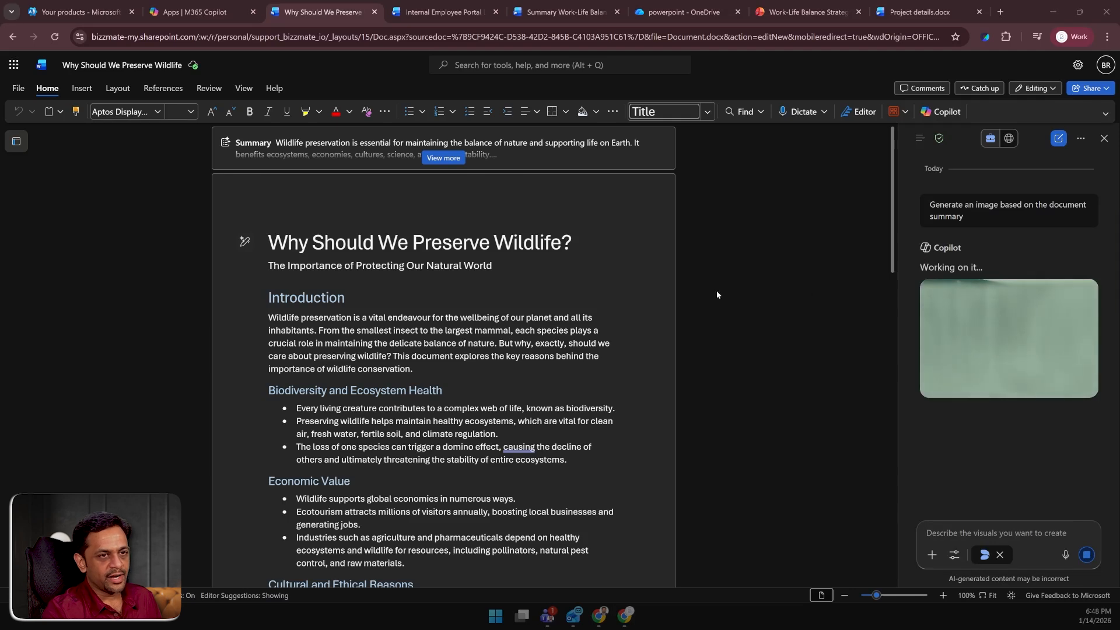
Add a blank line before the Economic Value heading and insert Copilot's generated fox image there.
scroll(716, 295, "down", 3)
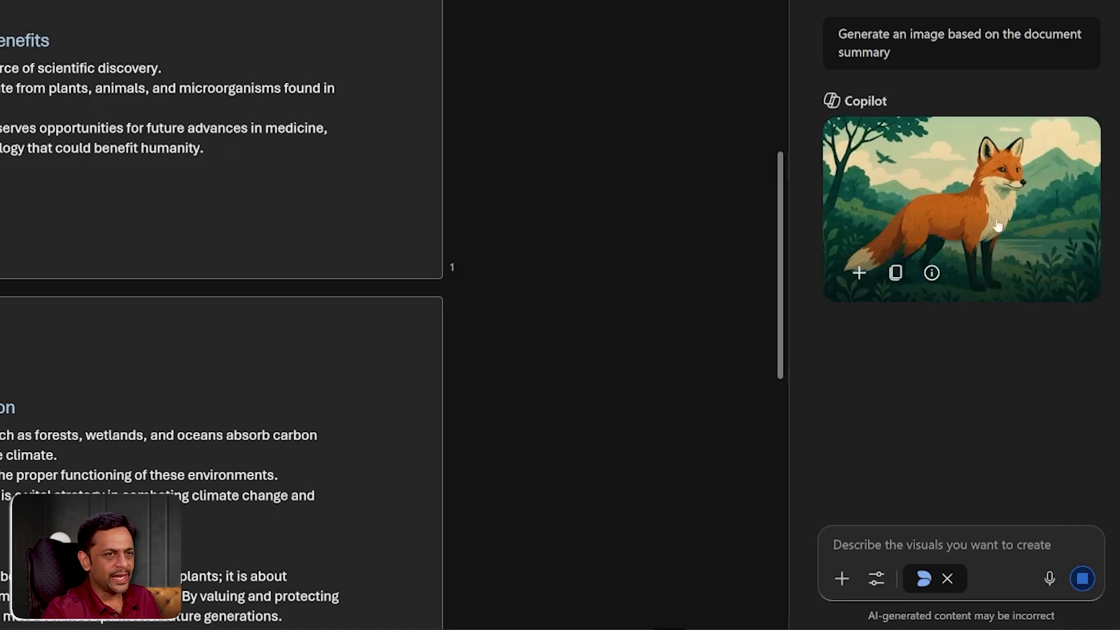
scroll(223, 228, "up", 6)
scroll(222, 229, "up", 5)
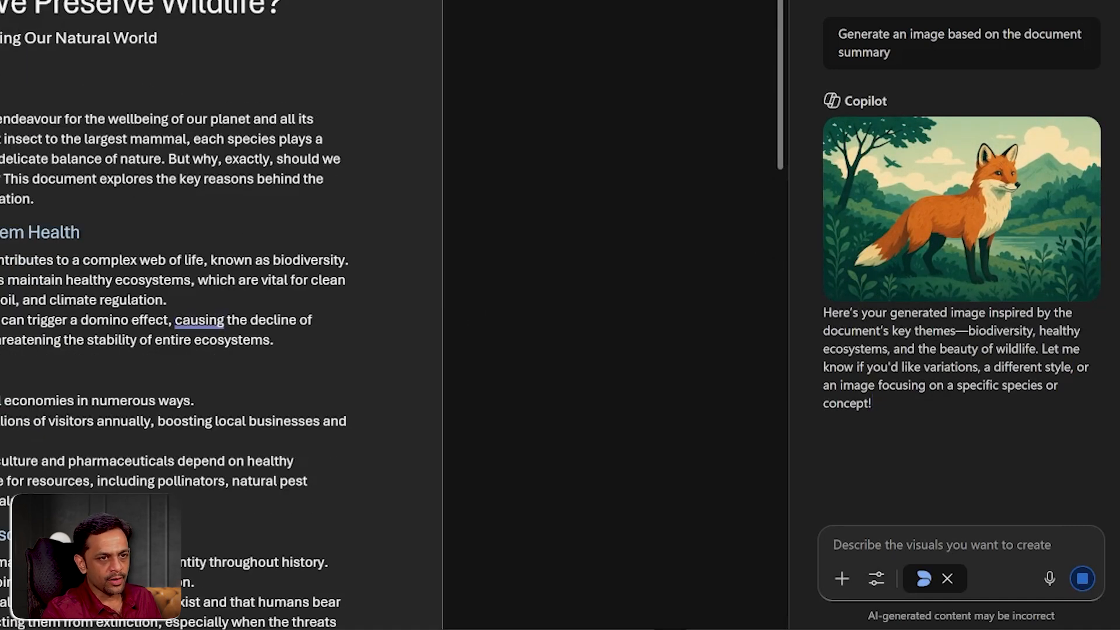
mouse_move(931, 274)
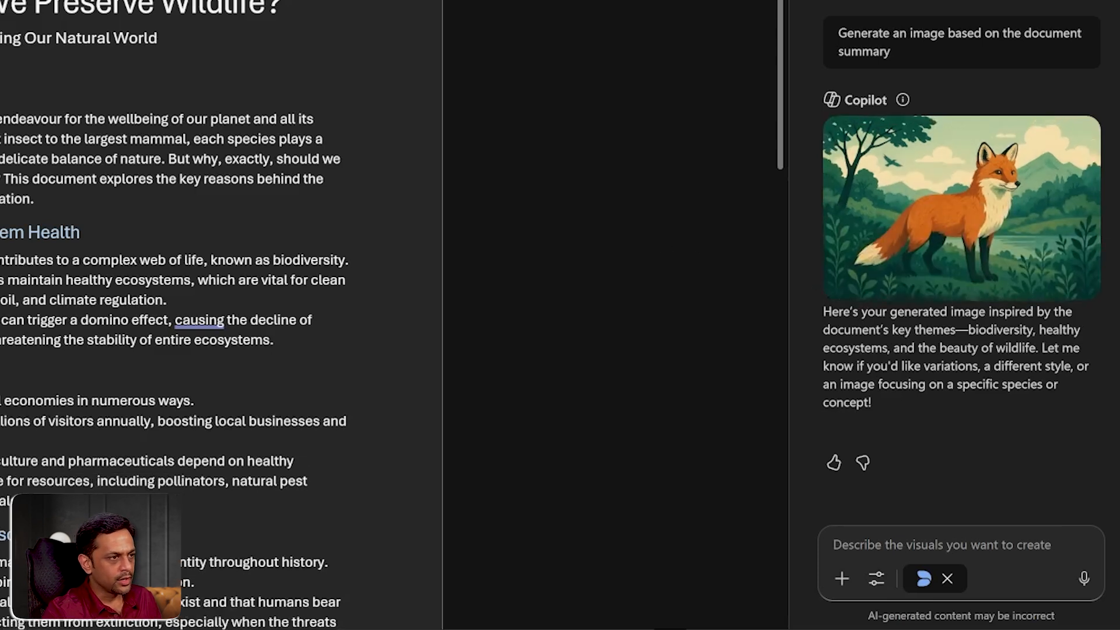
key("Return")
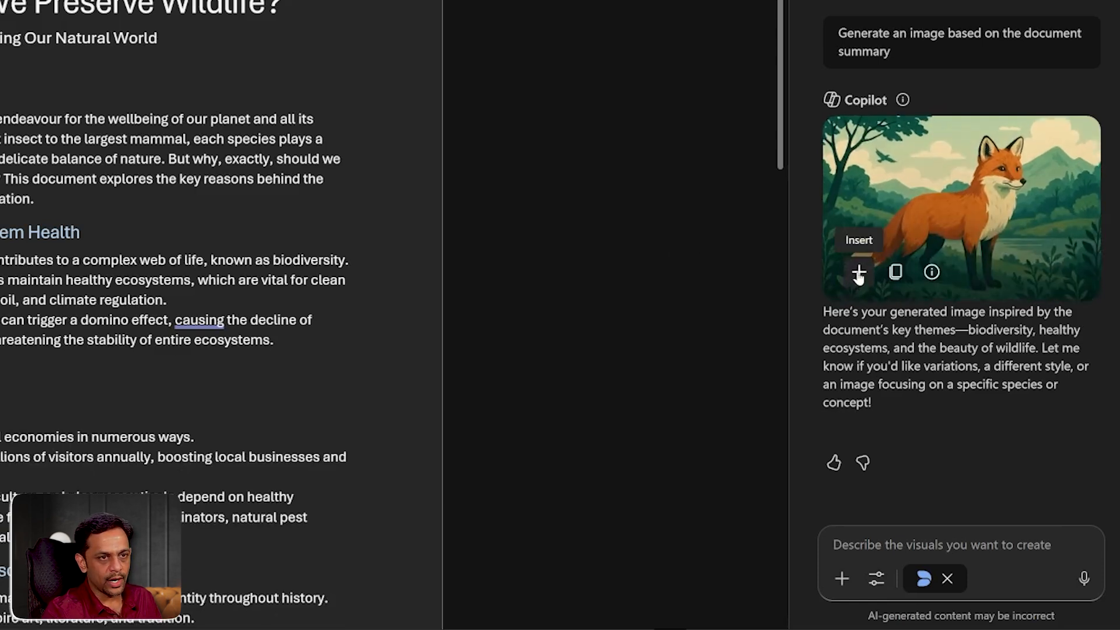
left_click(855, 273)
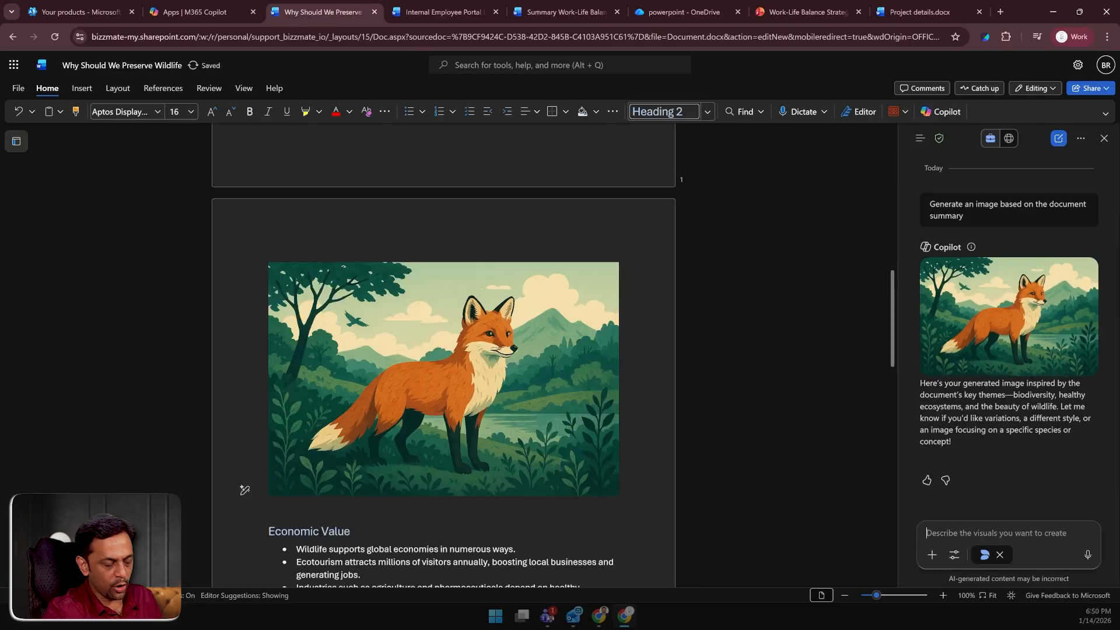
Paste and submit the detailed Copilot prompt for a split-scene illustration contrasting a thriving wildlife ecosystem with environmental destruction.
key("ctrl+v")
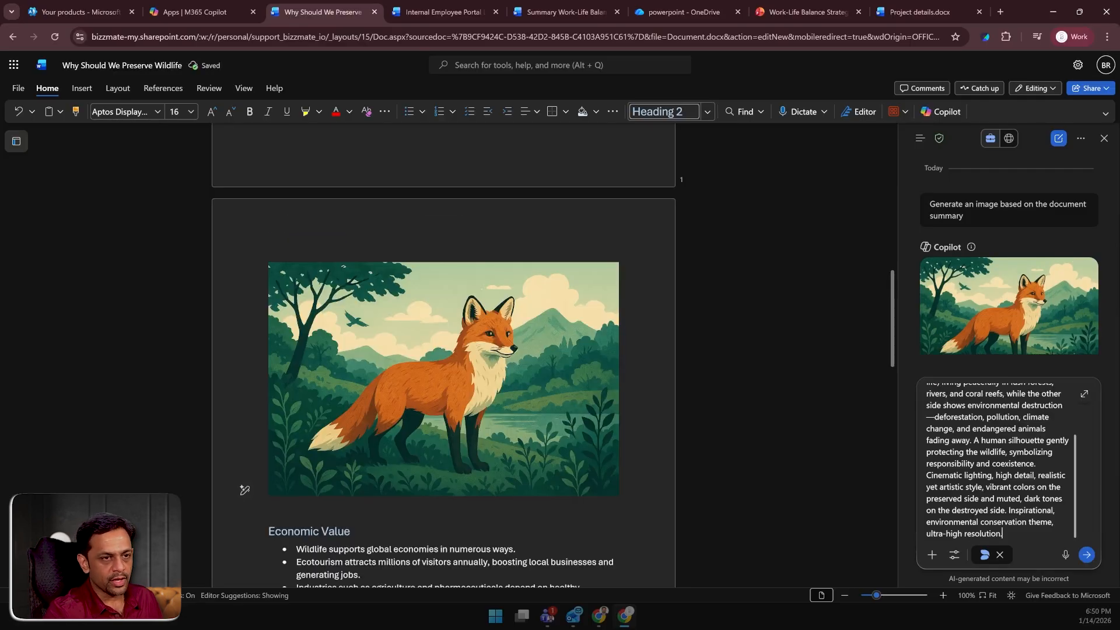
scroll(997, 460, "up", 2)
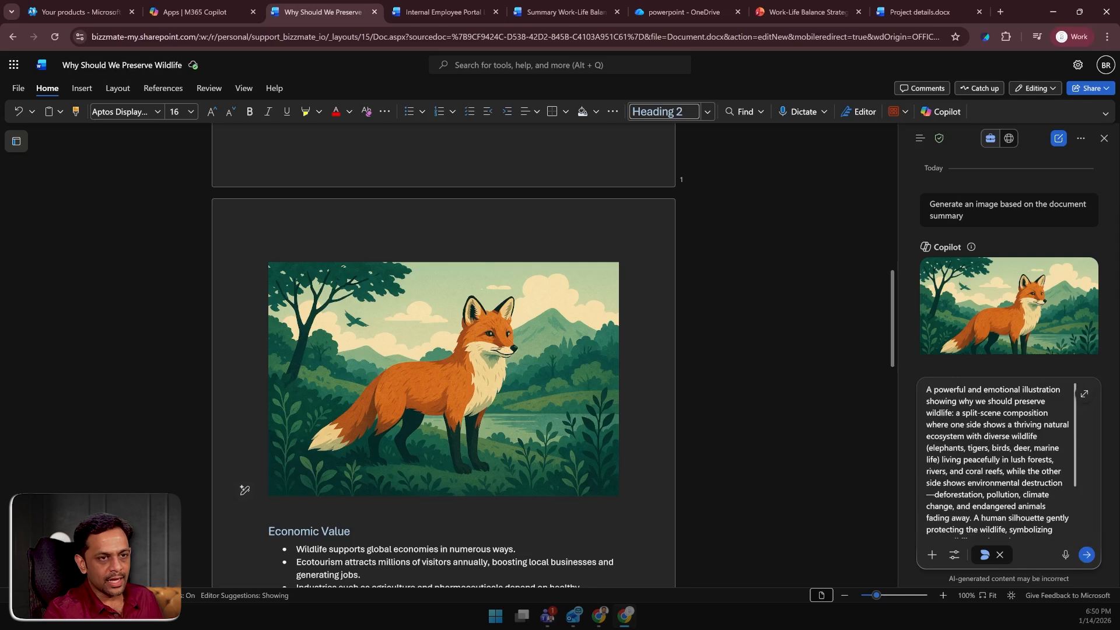
scroll(510, 332, "up", 10)
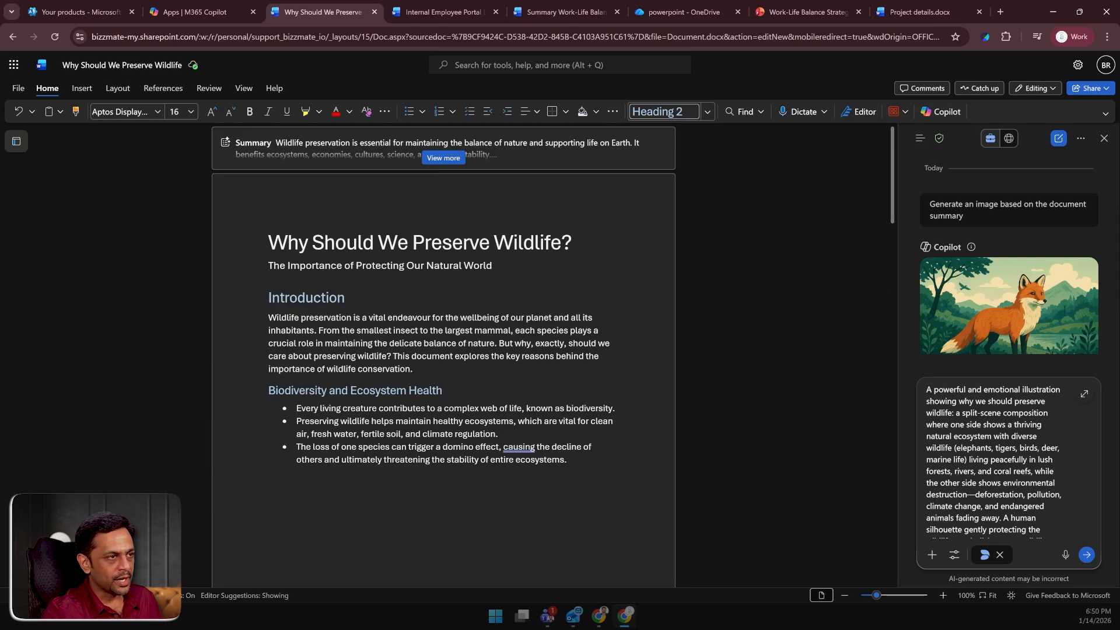
left_click(1086, 554)
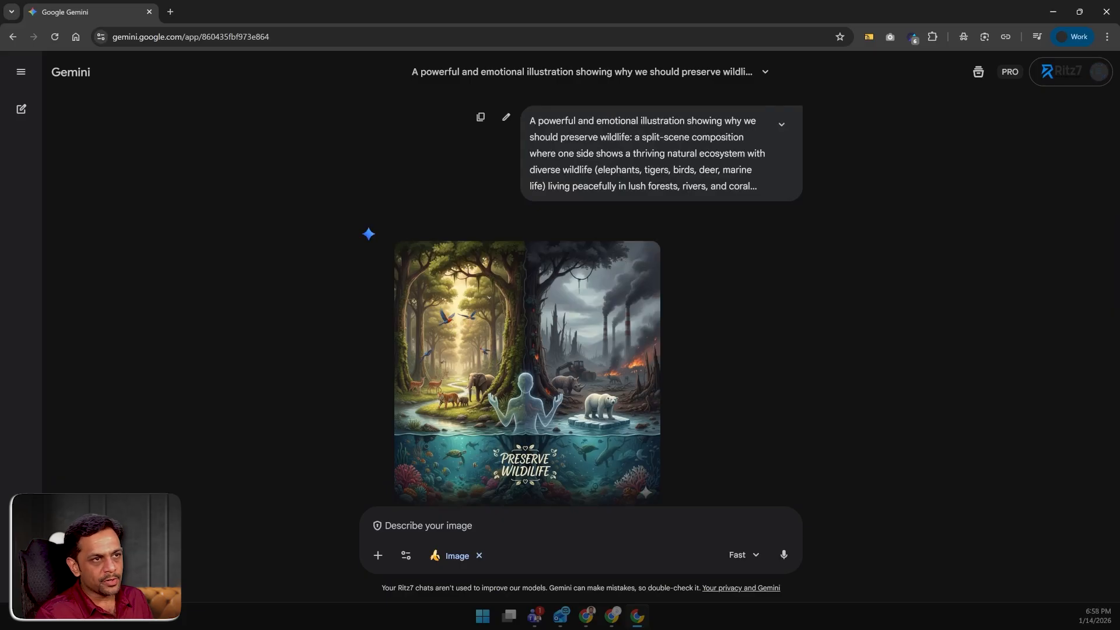
Examine the split-scene wildlife image in Google Gemini, and return to Word to review Copilot's image replies to the same request.
scroll(561, 270, "down", 1)
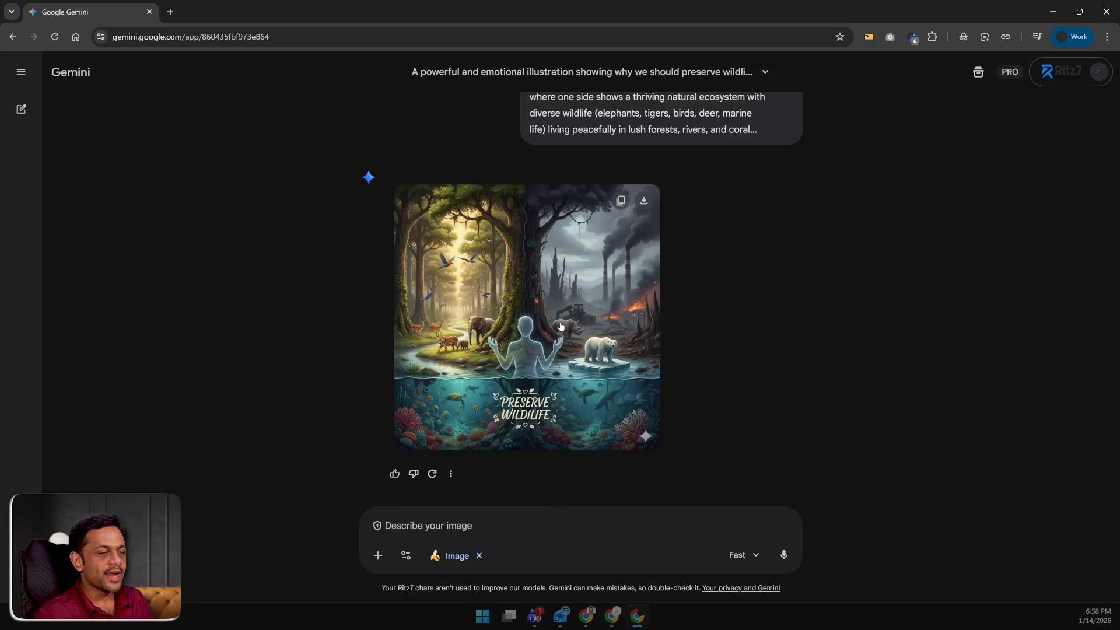
left_click(1053, 14)
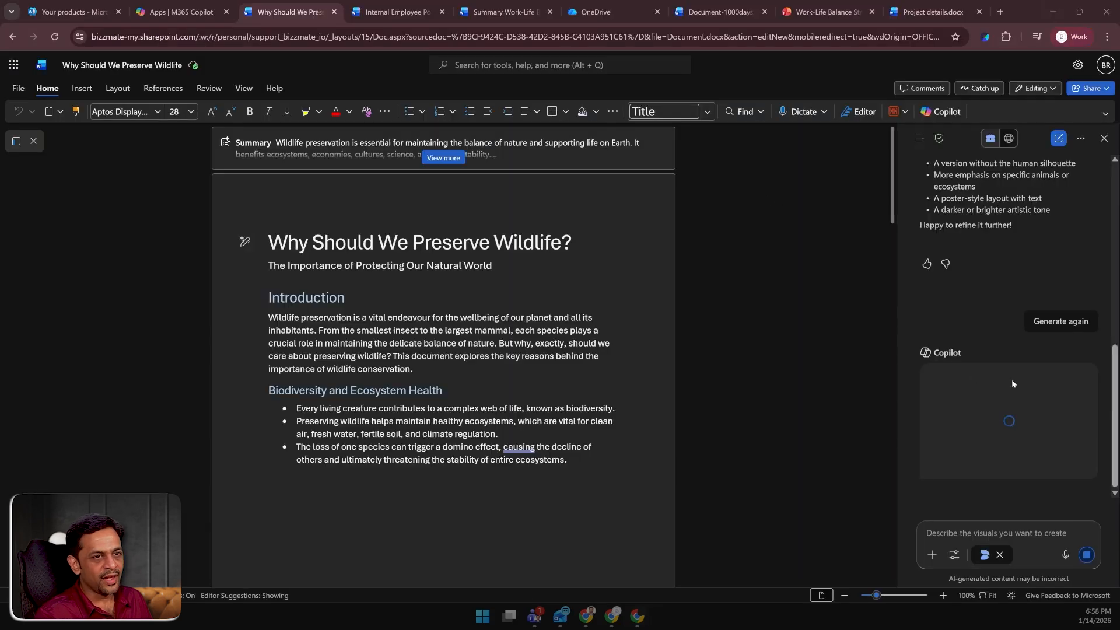
scroll(1012, 383, "up", 3)
scroll(984, 335, "down", 3)
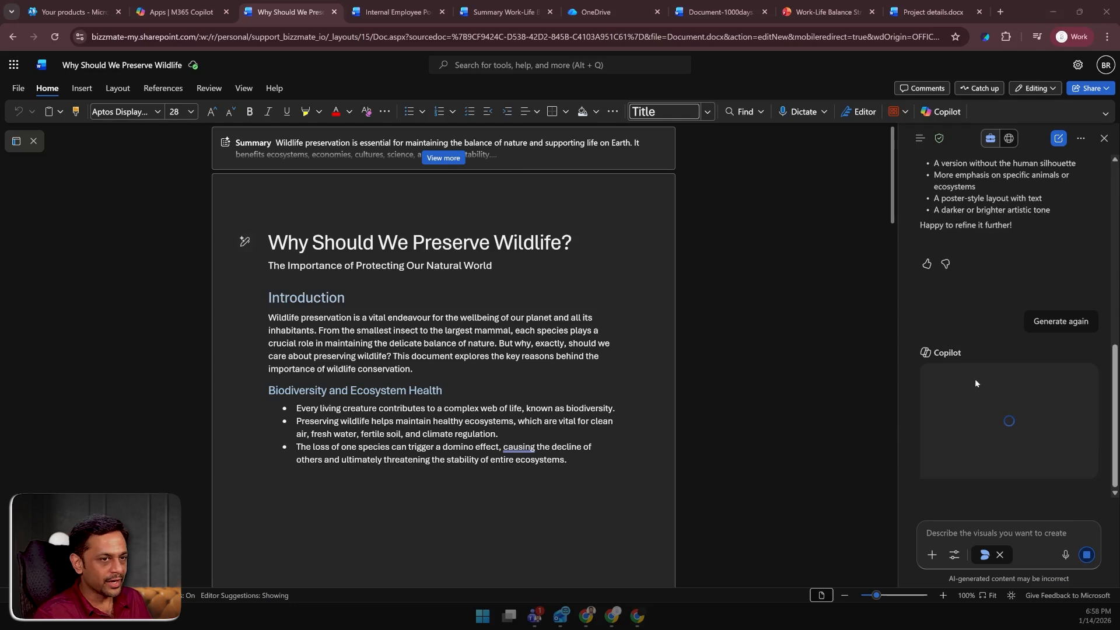
scroll(974, 379, "up", 7)
scroll(974, 379, "down", 7)
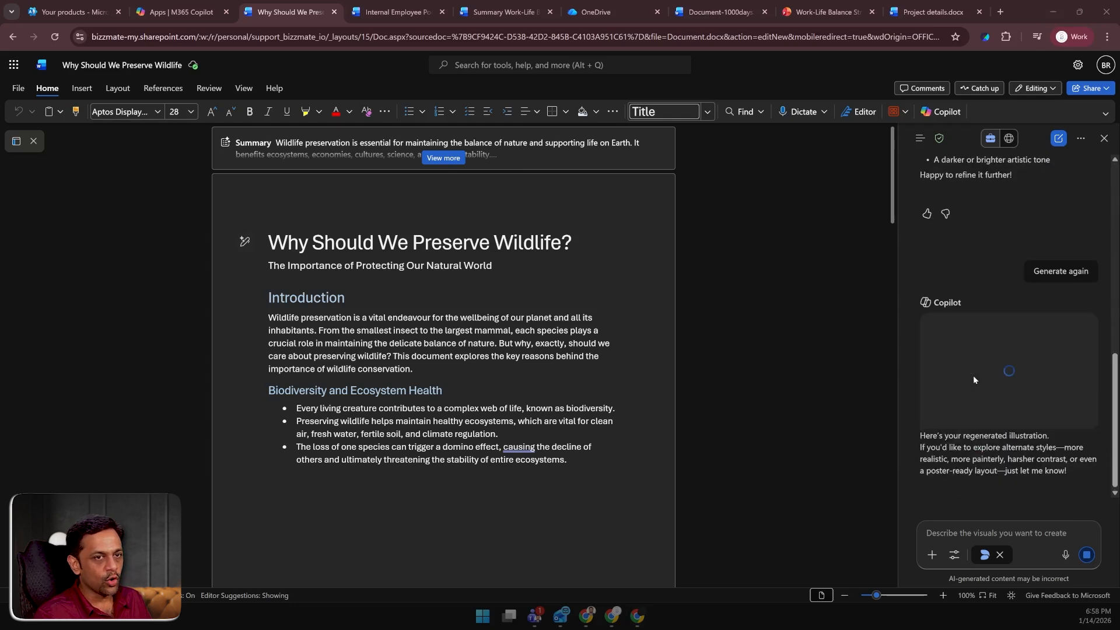